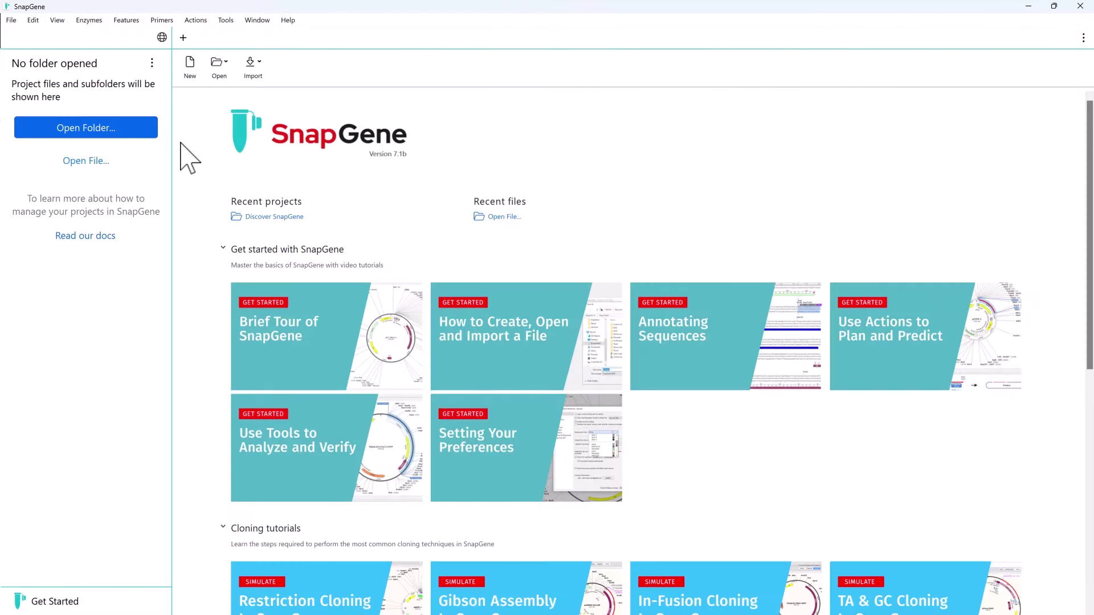
- Use Discover SnapGene as the project folder and paste the 4068 bp plasmid into a new DNA file
click(150, 133)
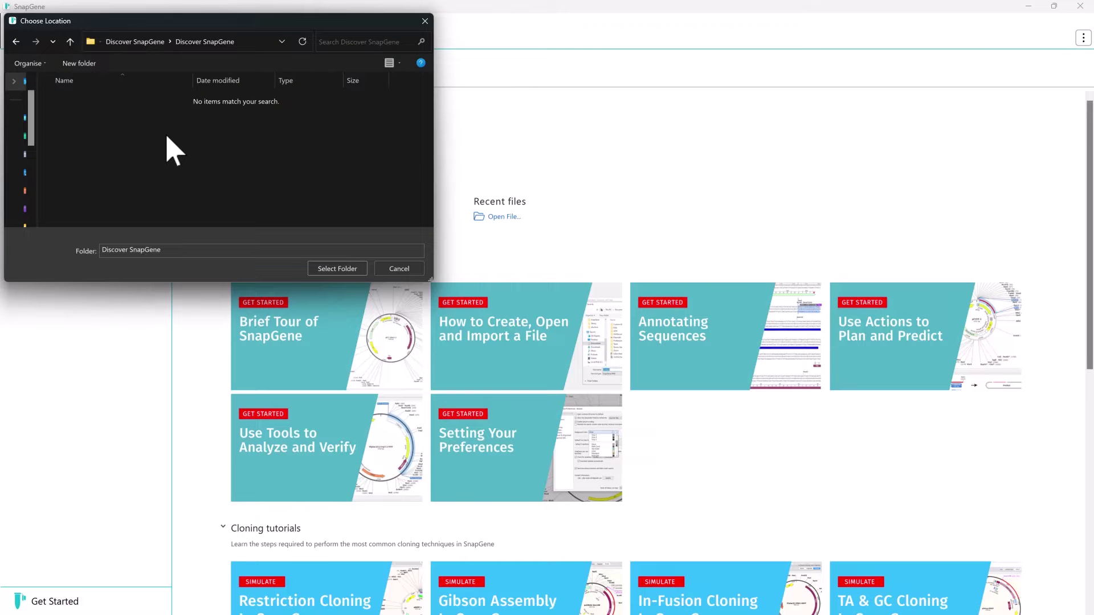
click(317, 272)
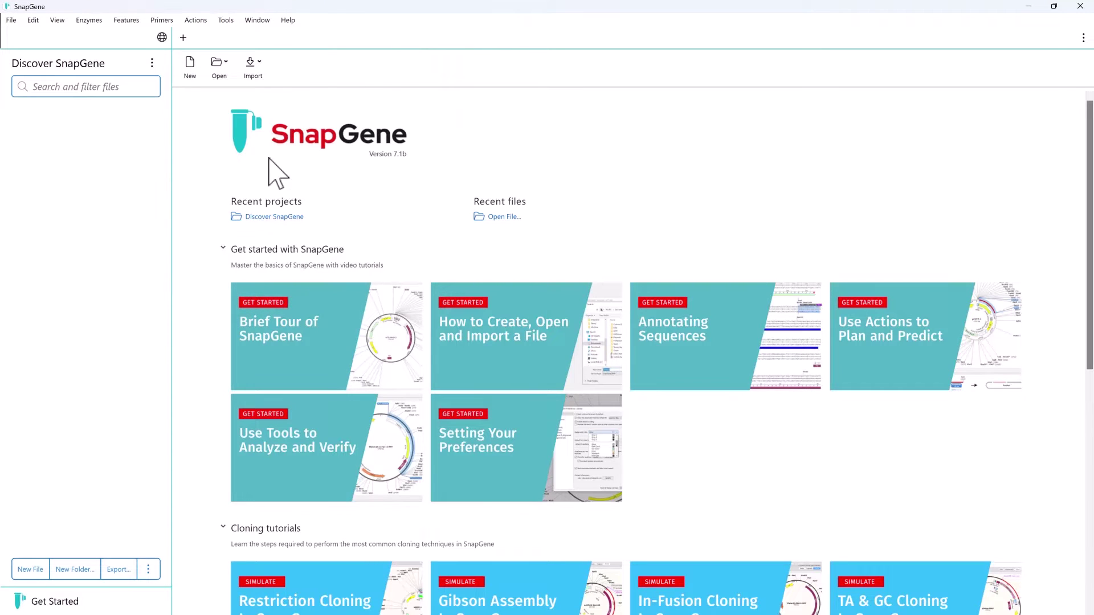
click(192, 70)
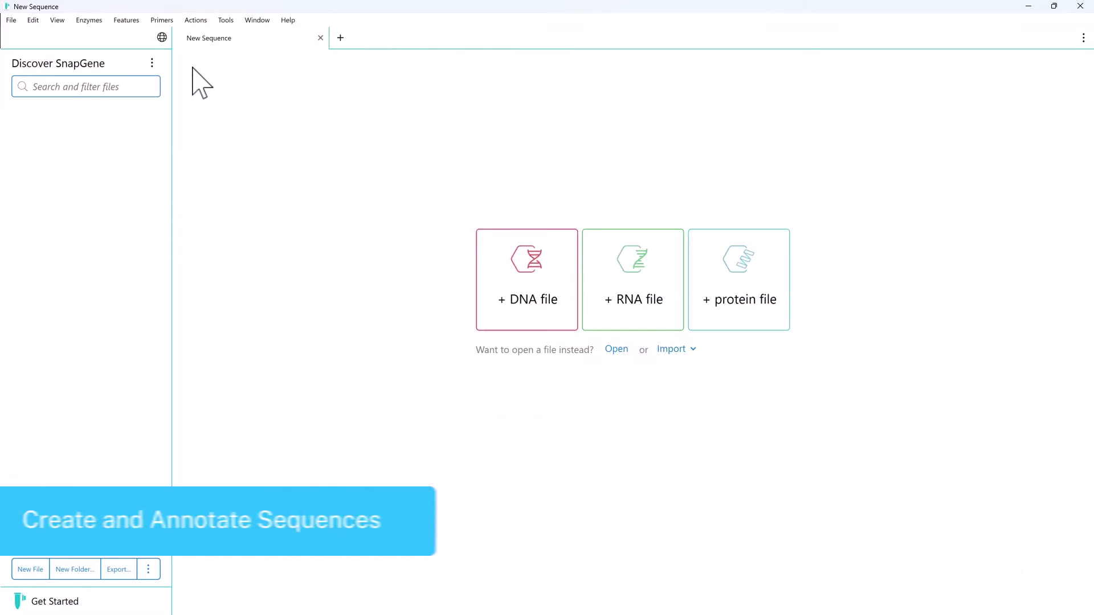
click(500, 278)
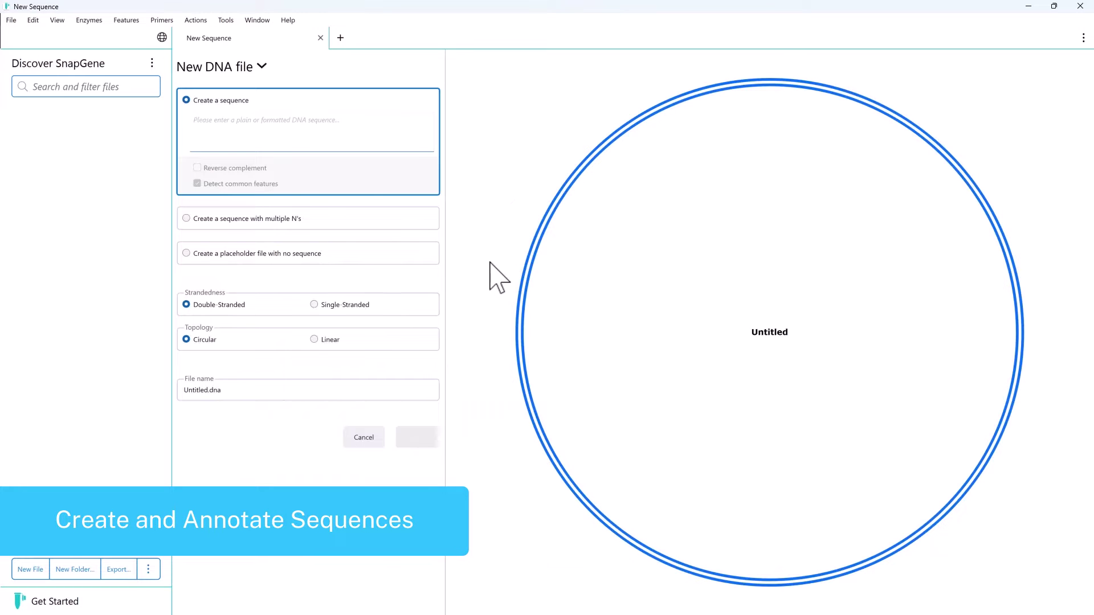
right_click(321, 131)
click(344, 192)
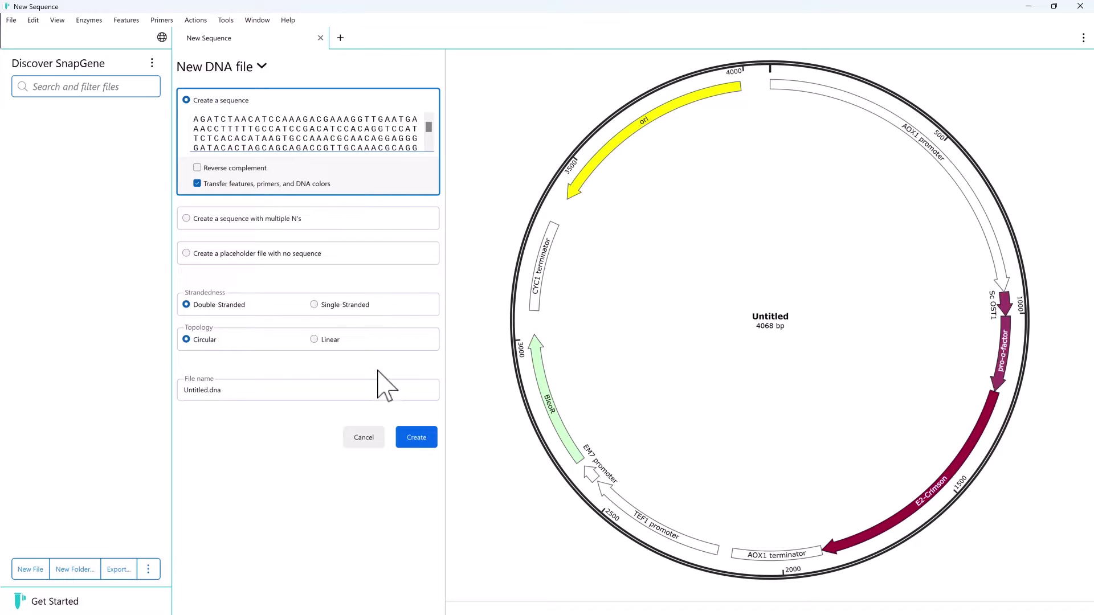
- Create the DNA file and save it as pPICZ(A)-pOst1-pro-alpha-E2-Crimson.dna
click(409, 439)
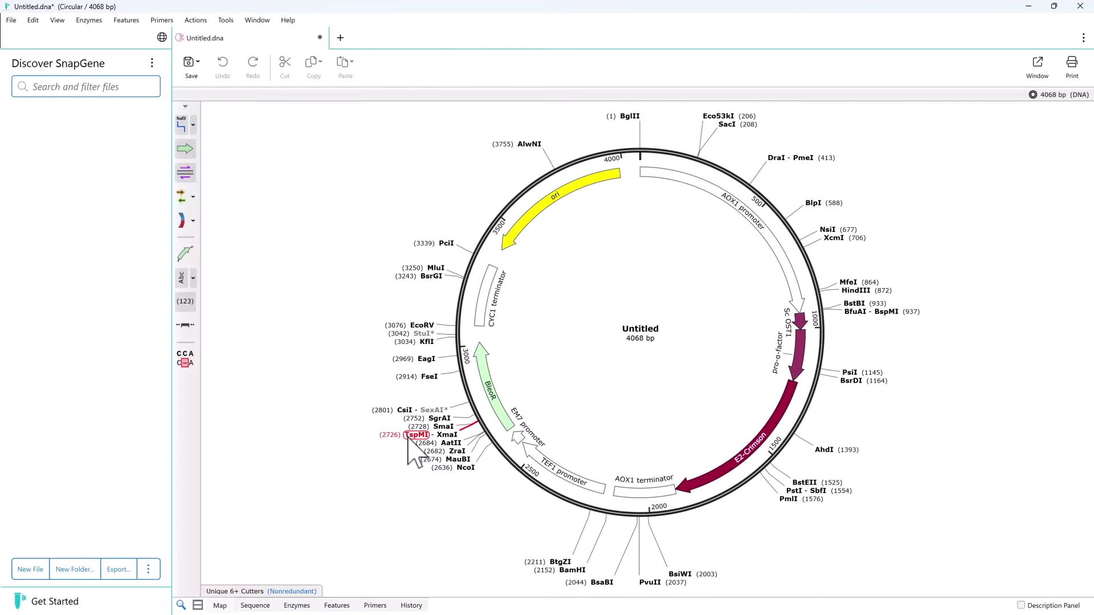
mouse_move(408, 439)
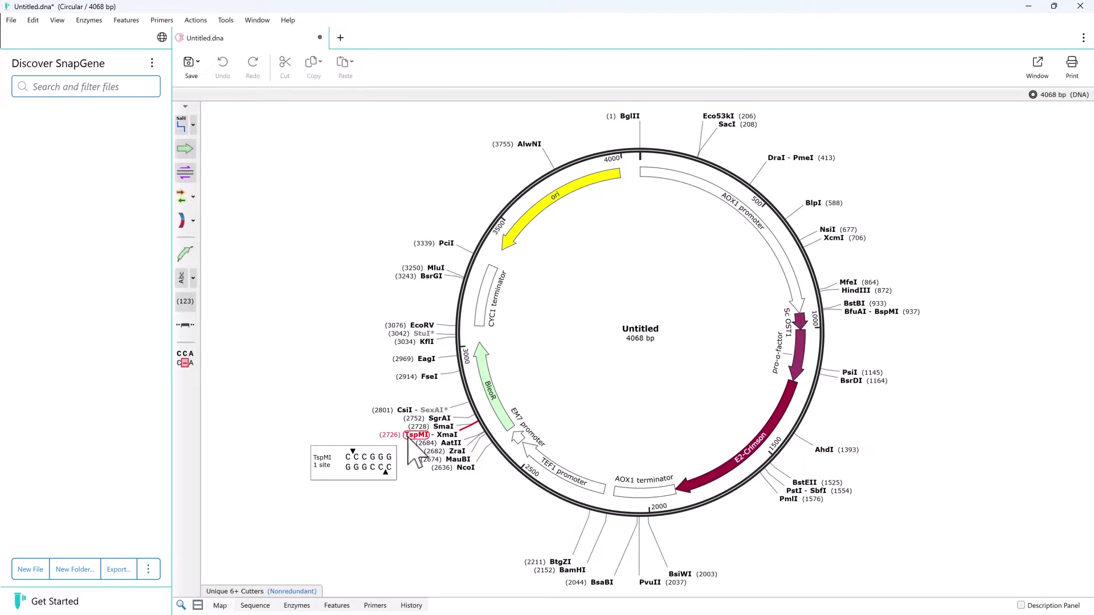
click(194, 63)
click(199, 103)
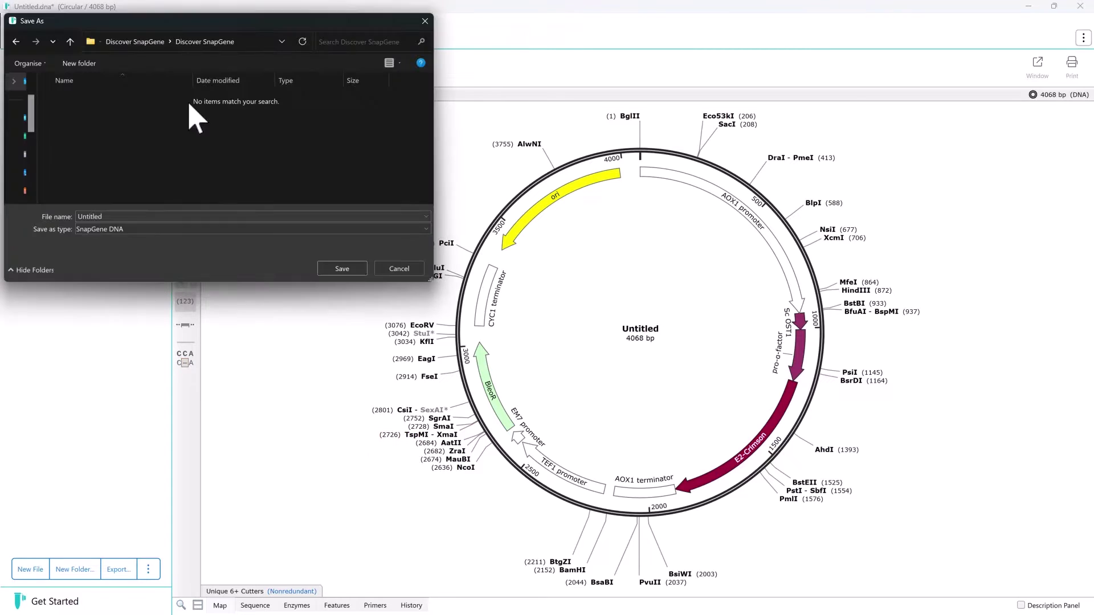
text(pPICZ(A)-pOst1-pro-alpha-E2-Crimson)
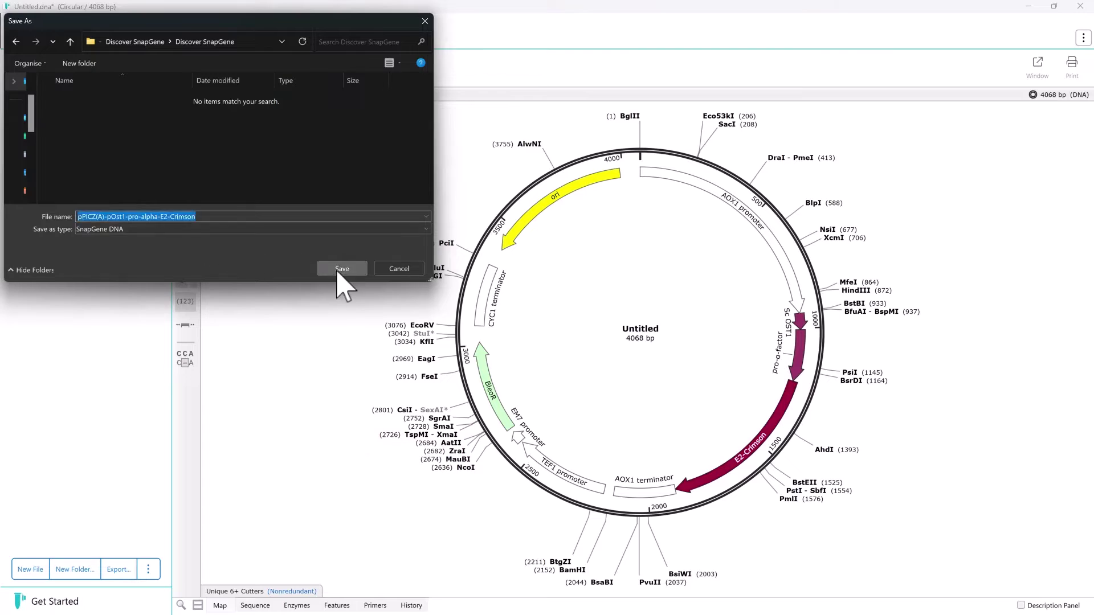
click(342, 269)
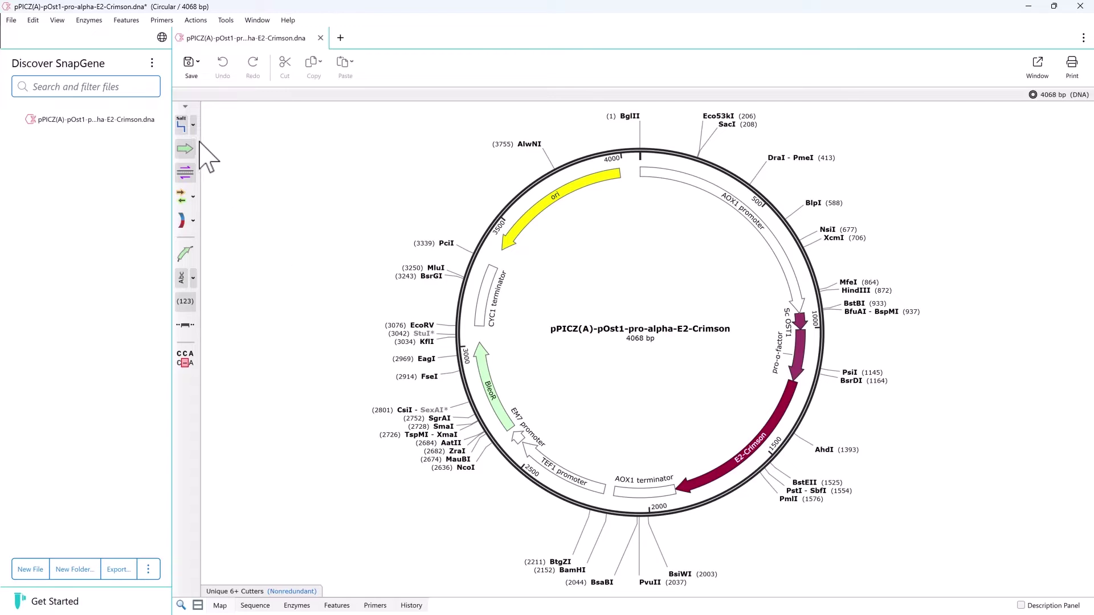
- Hide enzyme sites and features on the map and turn primers on
click(183, 124)
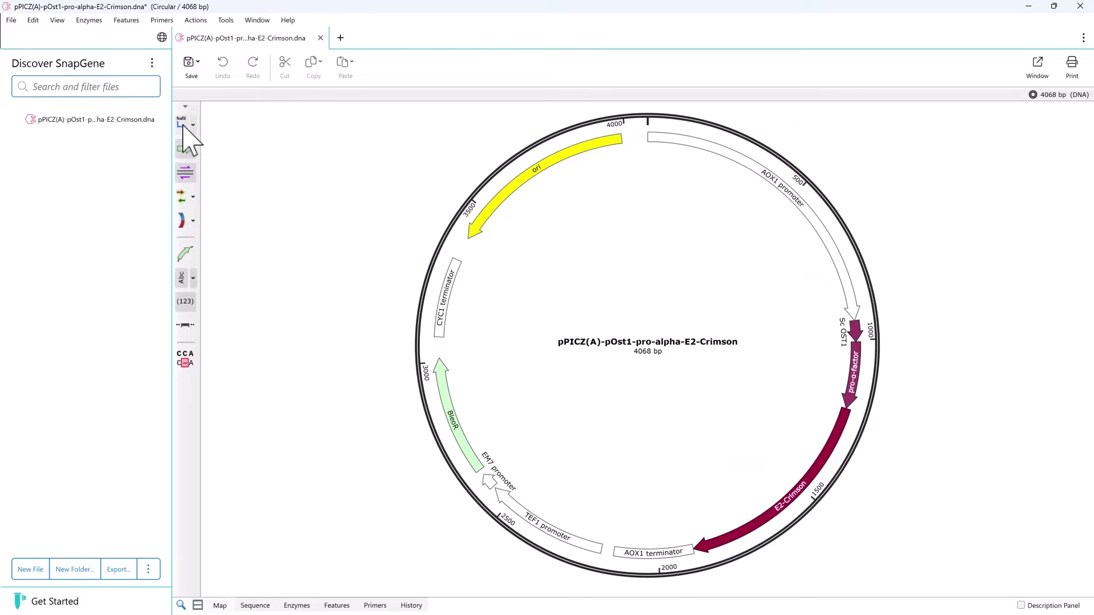
click(183, 194)
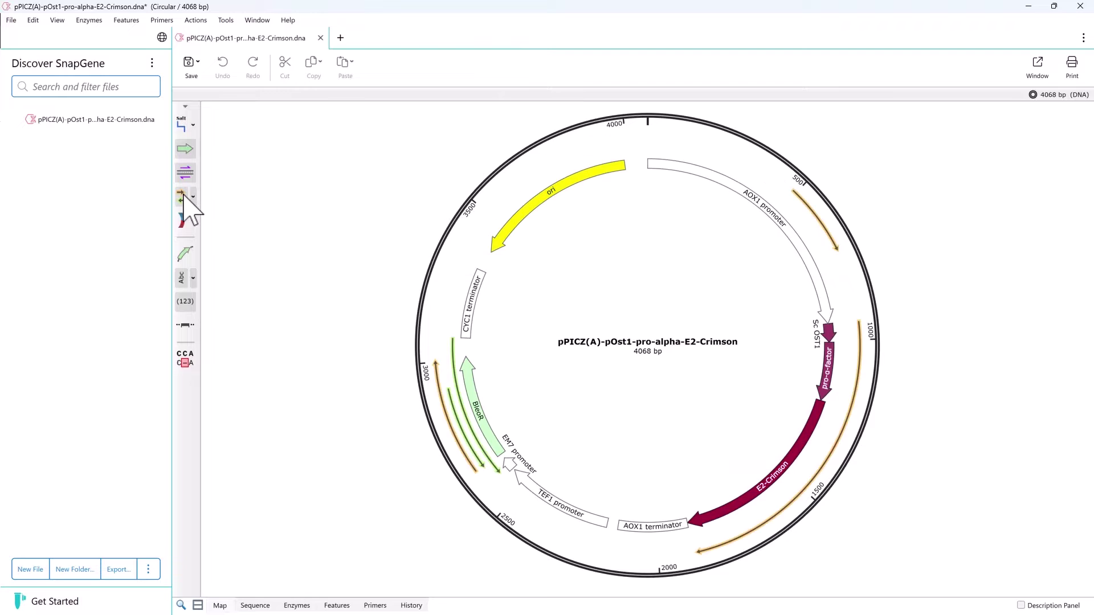
click(185, 149)
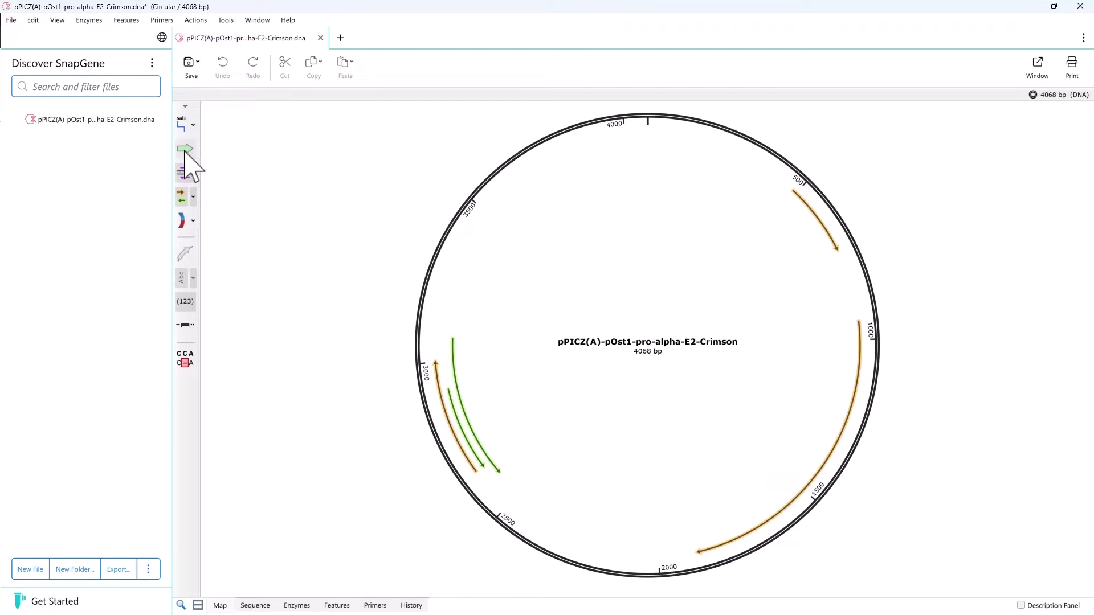
- Switch to the Sequence view with enzyme sites and features shown
click(249, 606)
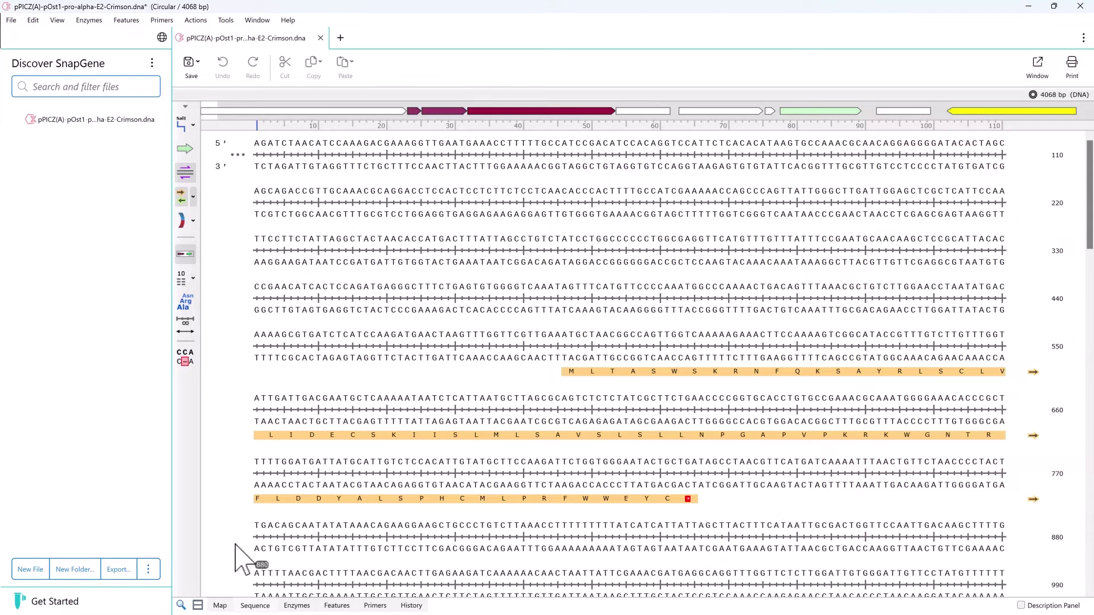
click(182, 126)
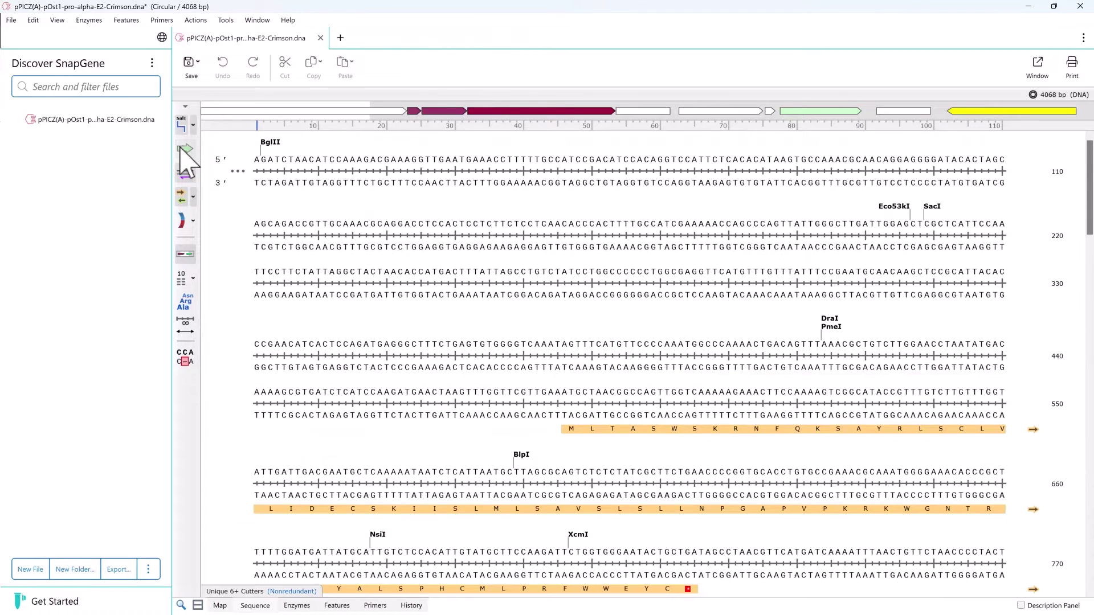
click(185, 149)
- Replace base 2145 (T) with G
scroll(437, 362, down, 3)
scroll(452, 362, down, 15)
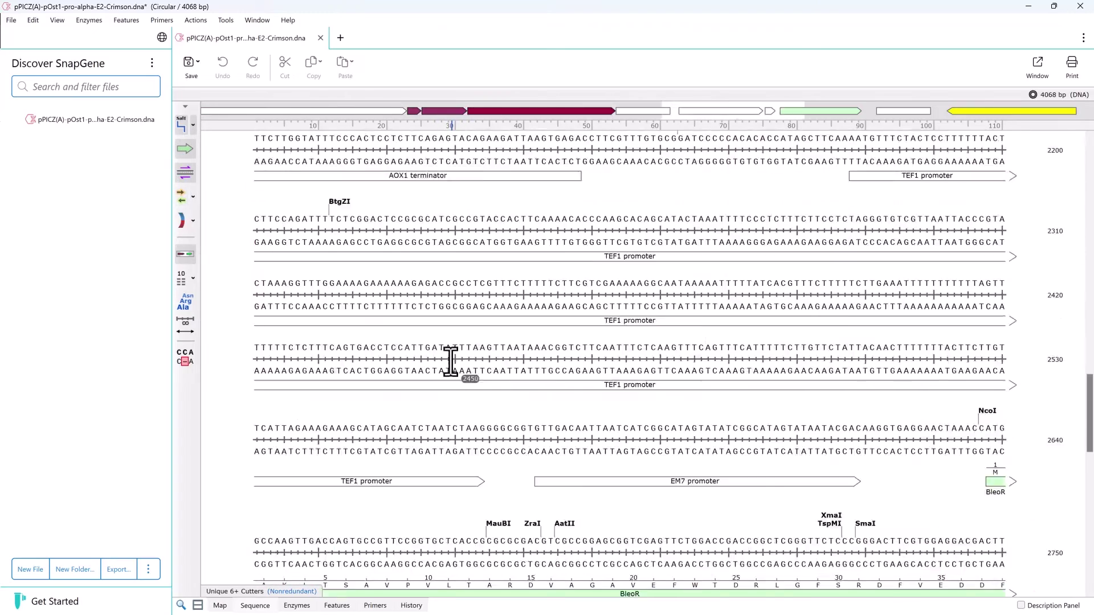
click(629, 311)
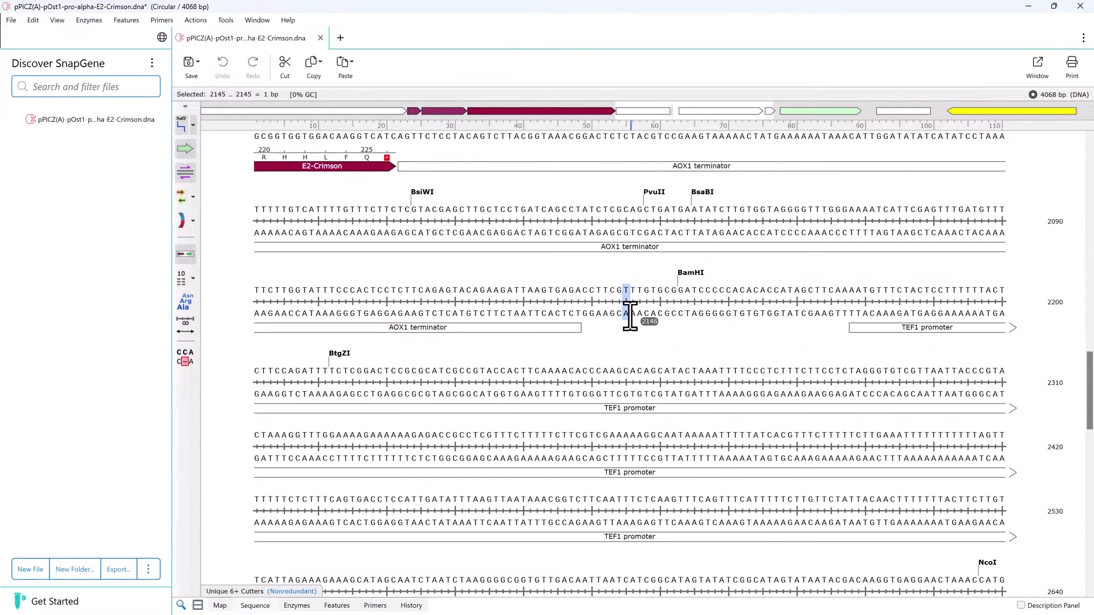
text(g)
click(616, 443)
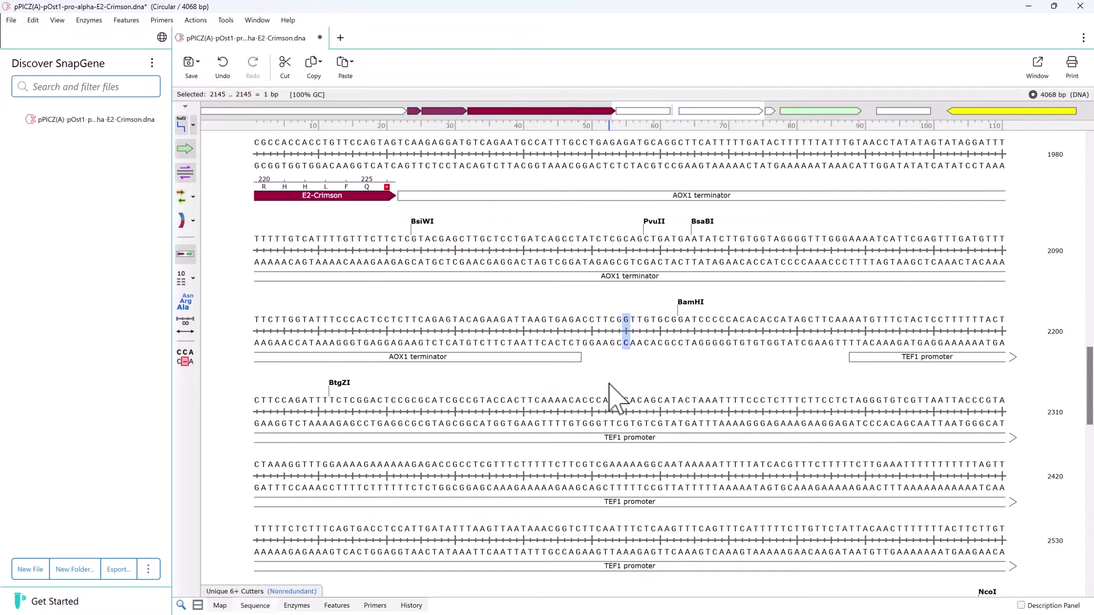
scroll(610, 399, up, 3)
scroll(610, 399, down, 4)
scroll(609, 385, up, 3)
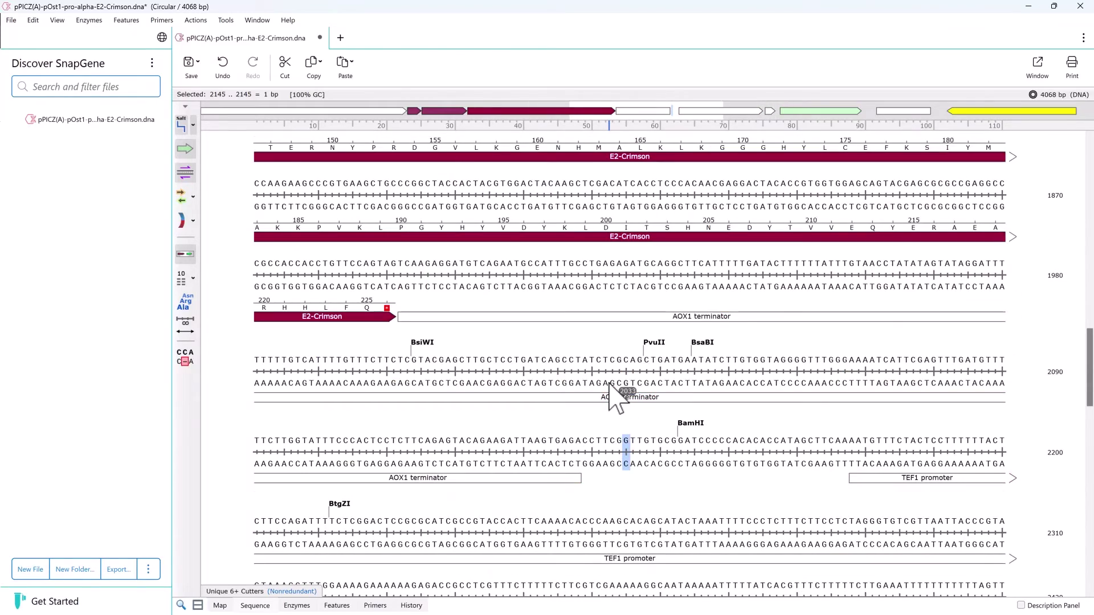
click(610, 383)
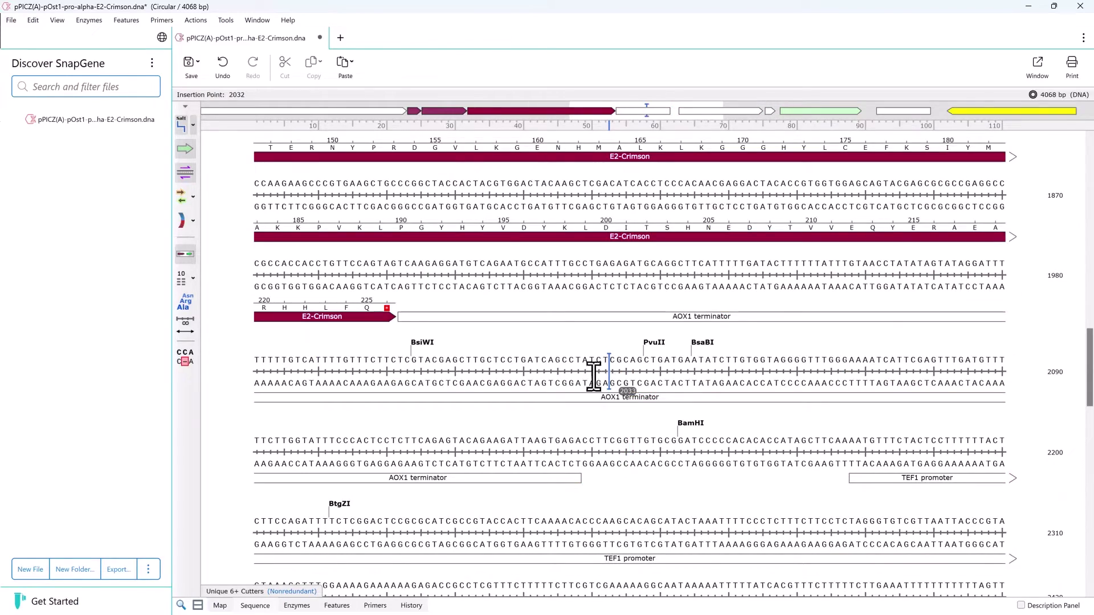
- Browse Common Features, previewing miR-30a, ABE(7.10), AcV5 tag and ADH2 terminator
click(388, 309)
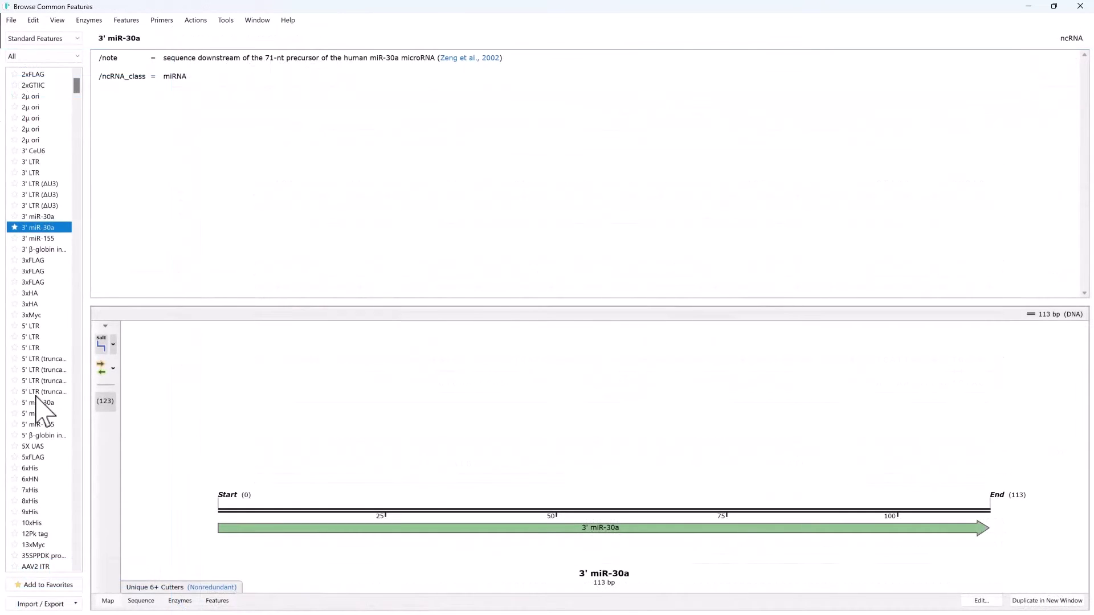
click(35, 414)
scroll(32, 422, down, 3)
click(33, 447)
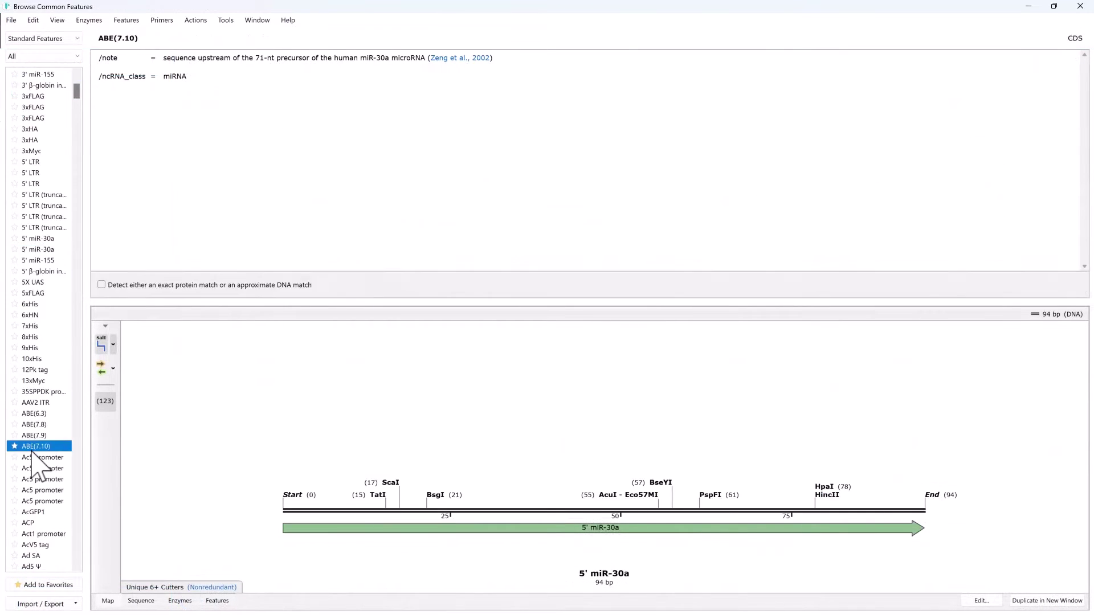
scroll(32, 450, down, 3)
click(32, 449)
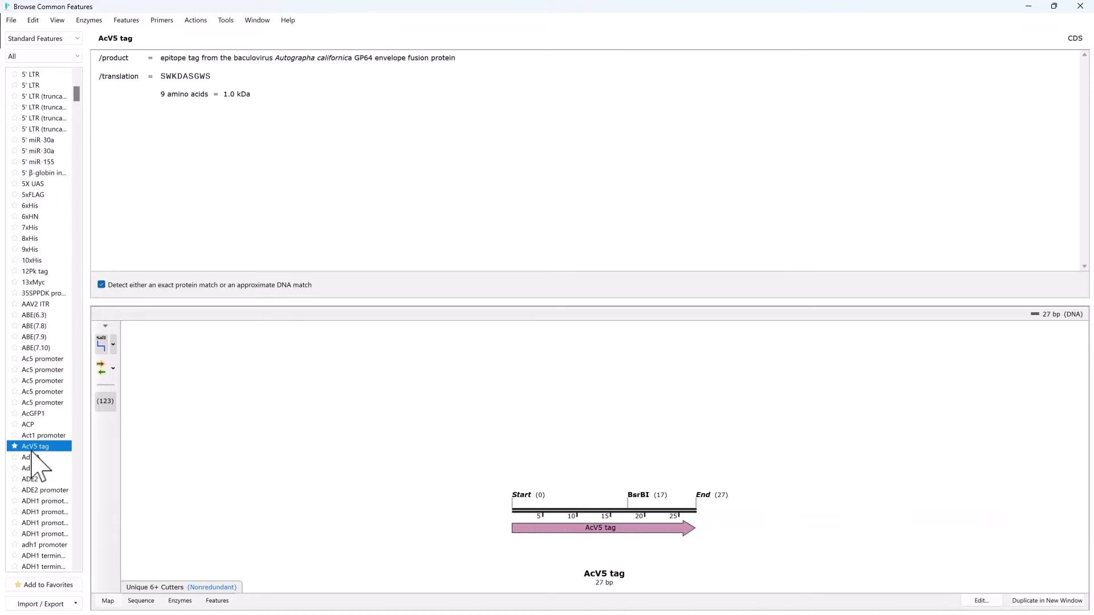
scroll(32, 456, down, 4)
click(32, 449)
scroll(33, 455, down, 5)
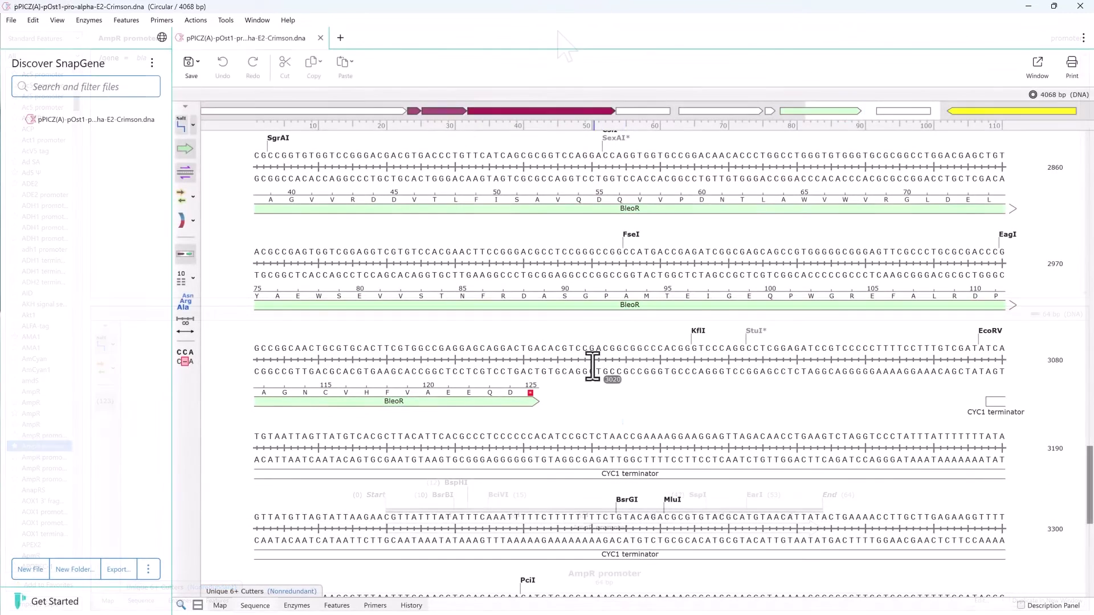
- Annotate bases 3021–3072 as a feature named New Feature
drag(595, 361, 950, 361)
click(126, 20)
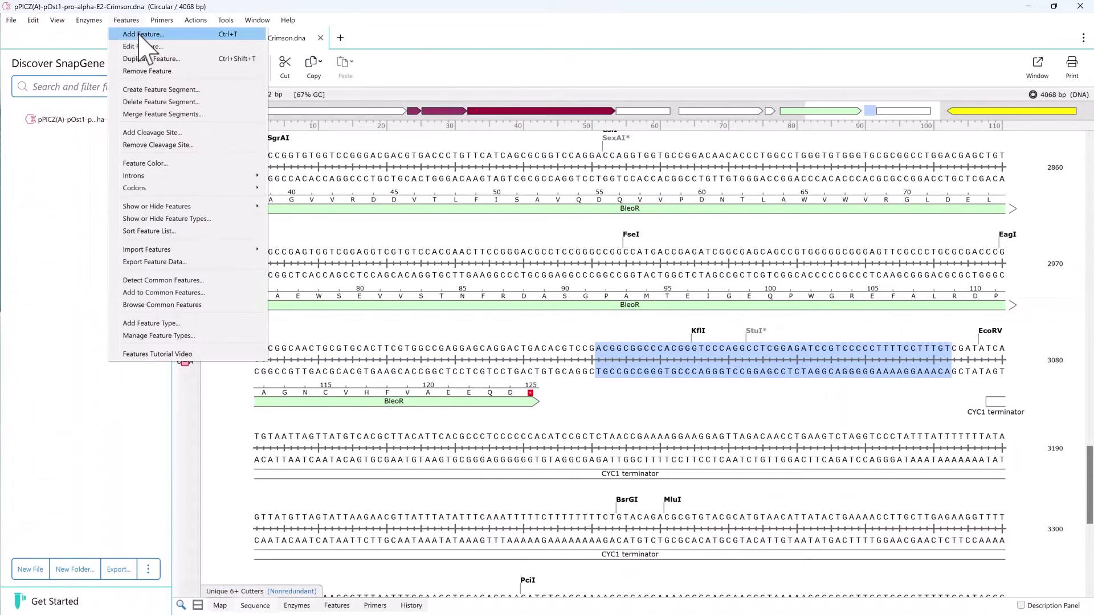
click(136, 33)
text(New Feature)
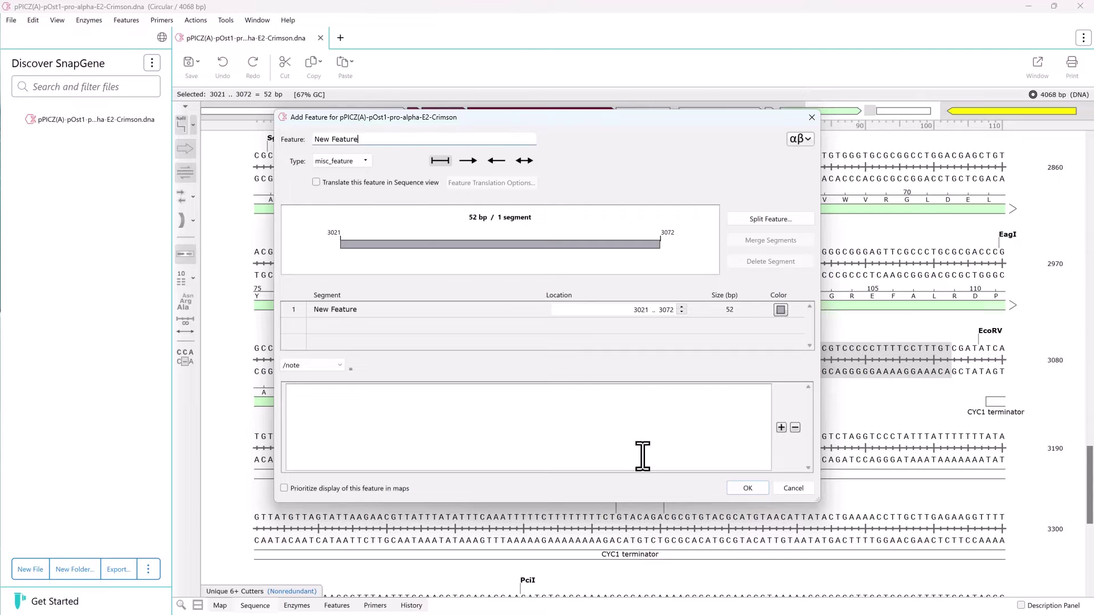
click(748, 489)
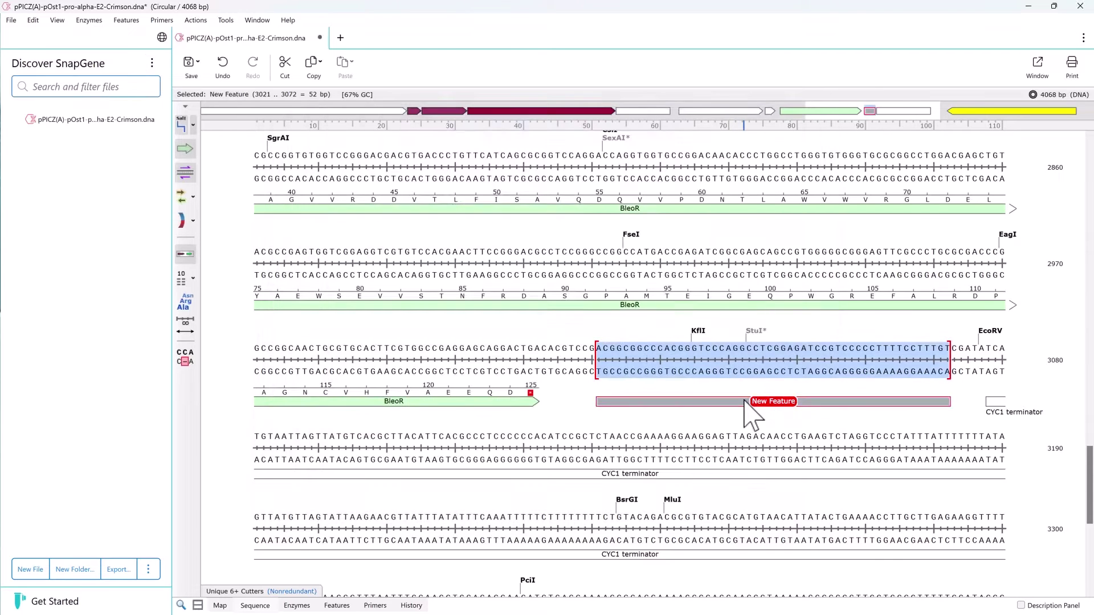
- Switch to the Map view and cancel Choose Enzymes, keeping Unique 6+ Cutters
click(220, 606)
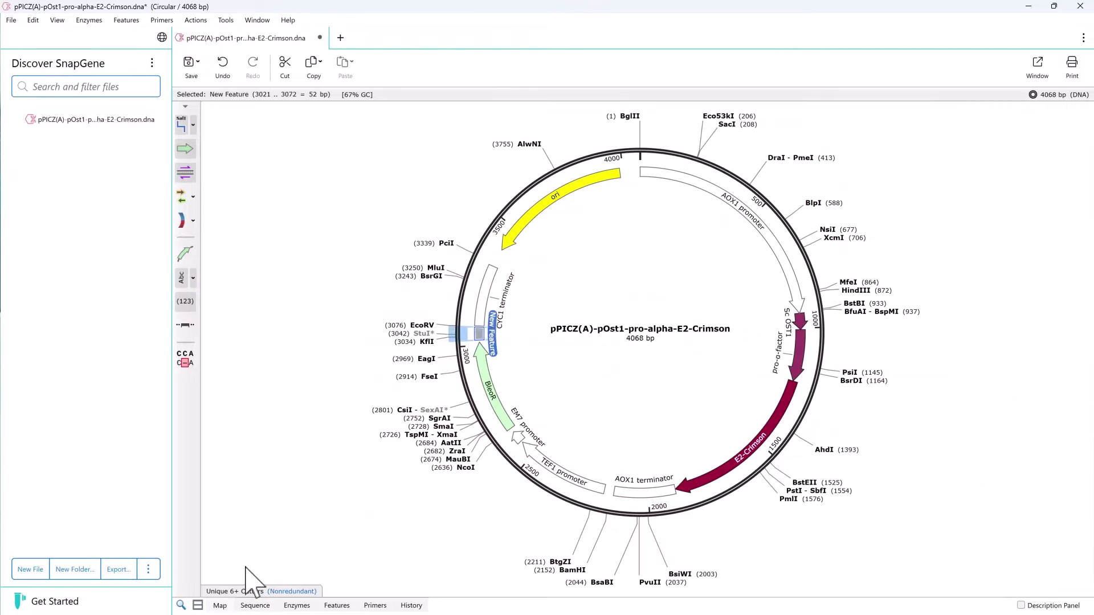
click(193, 125)
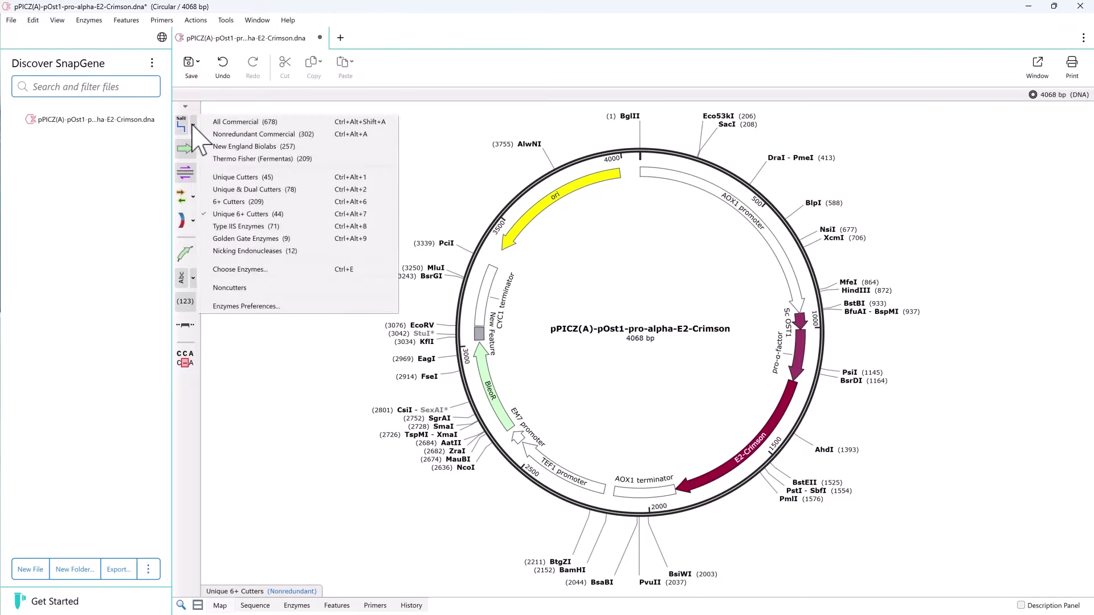
click(249, 268)
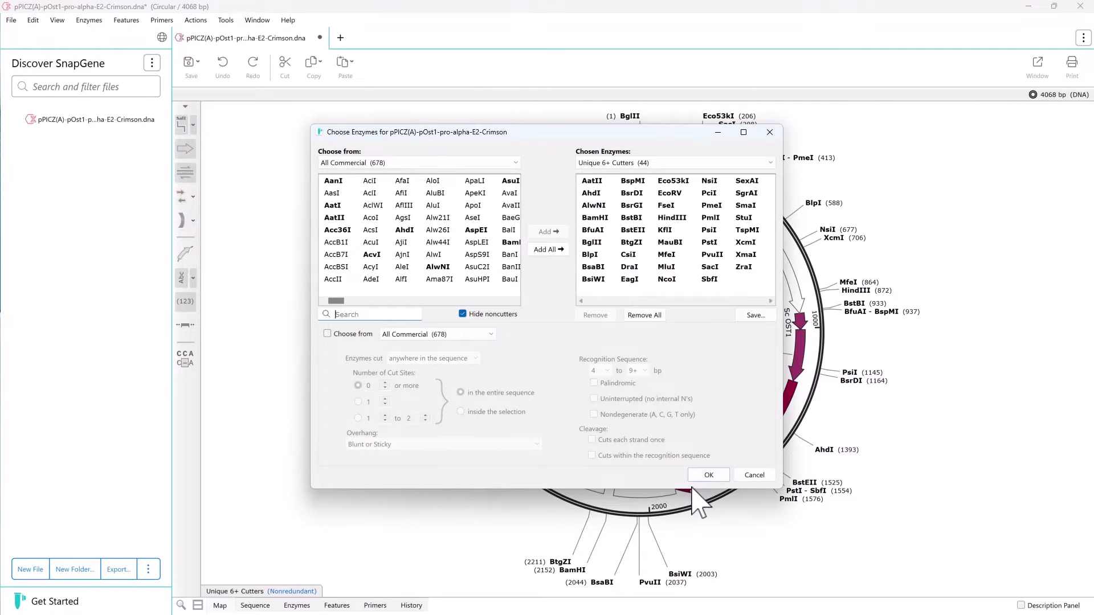
click(753, 476)
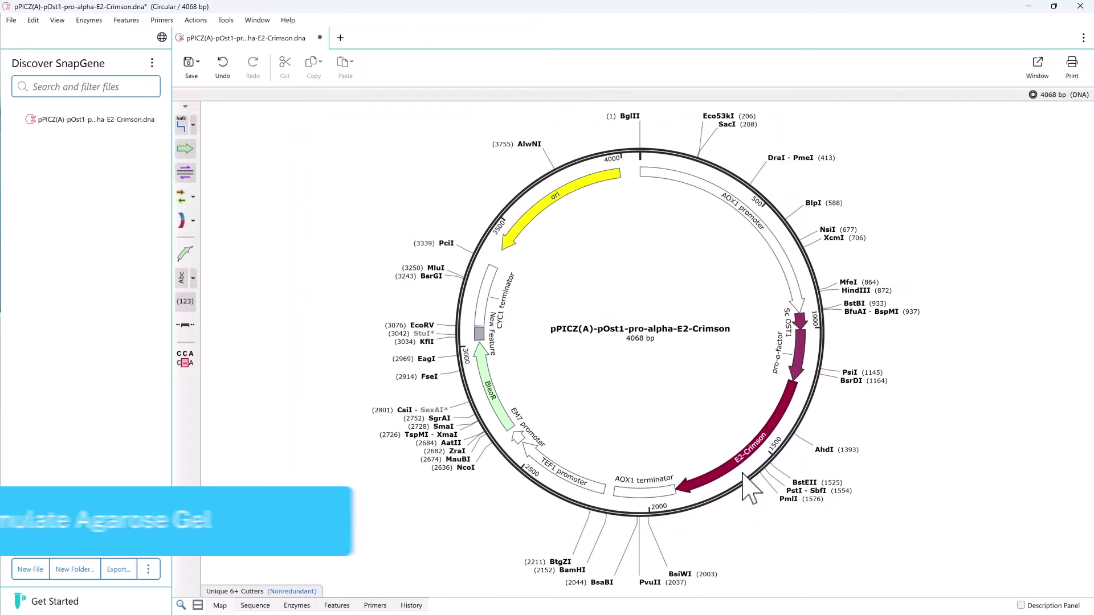
- Simulate an agarose gel with the uncut plasmid in lane 1
click(226, 20)
click(251, 44)
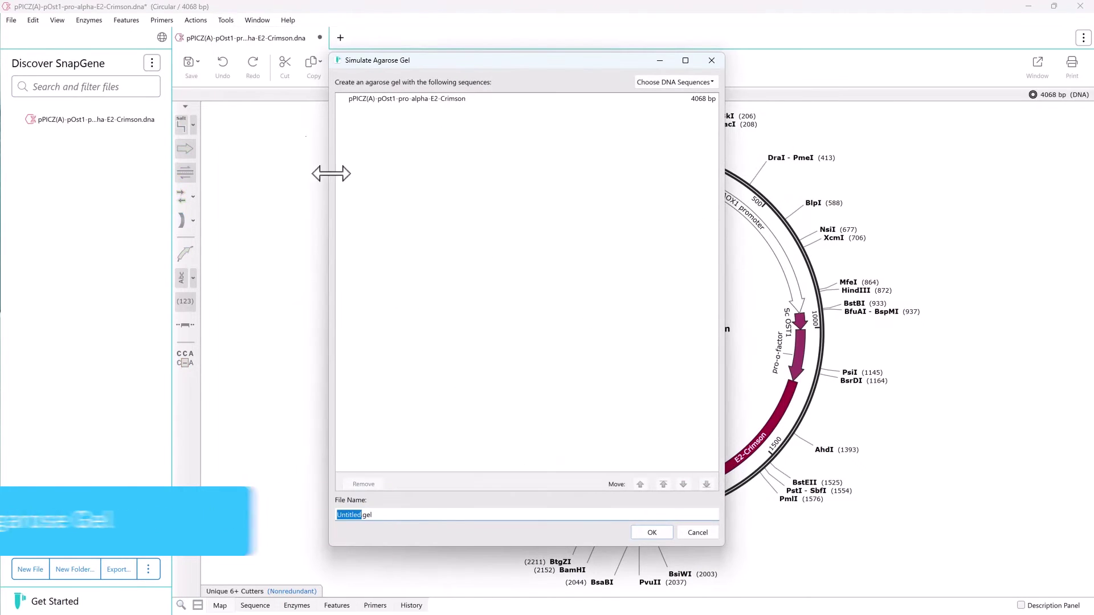
click(653, 533)
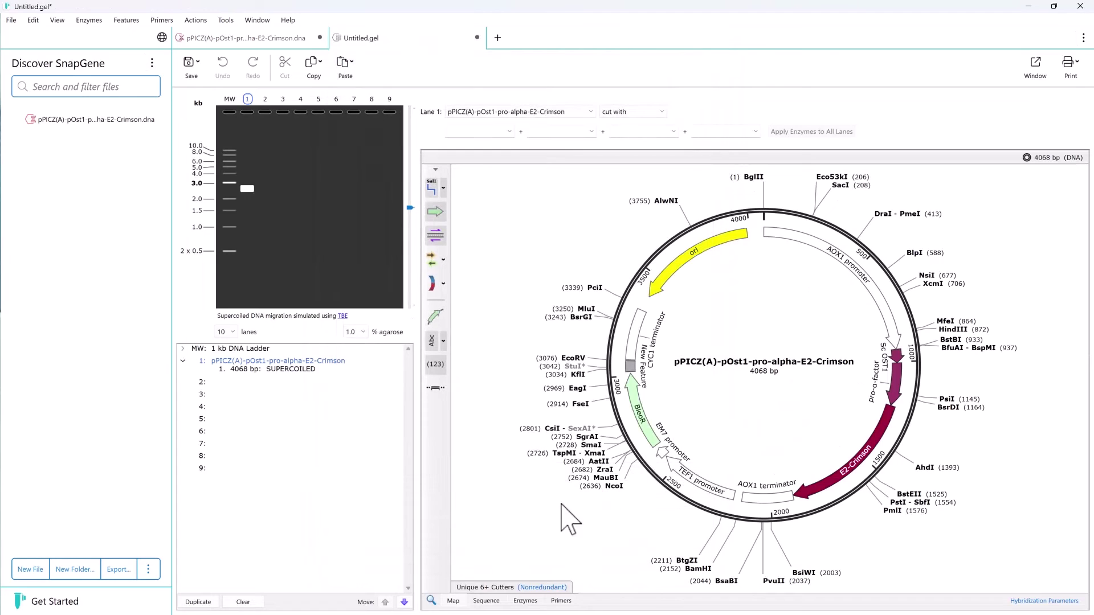
- Load pPICZ(alpha)-E2-Crimson digested with AciI and AflI into lane 2, then return to the plasmid
click(199, 382)
click(483, 112)
click(479, 129)
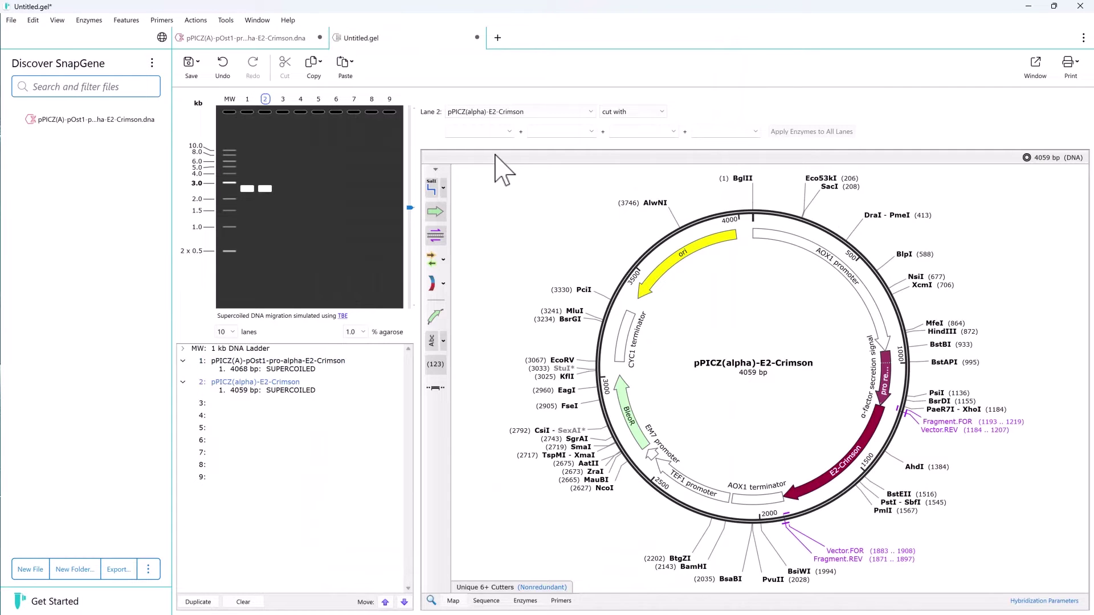
click(509, 131)
click(472, 235)
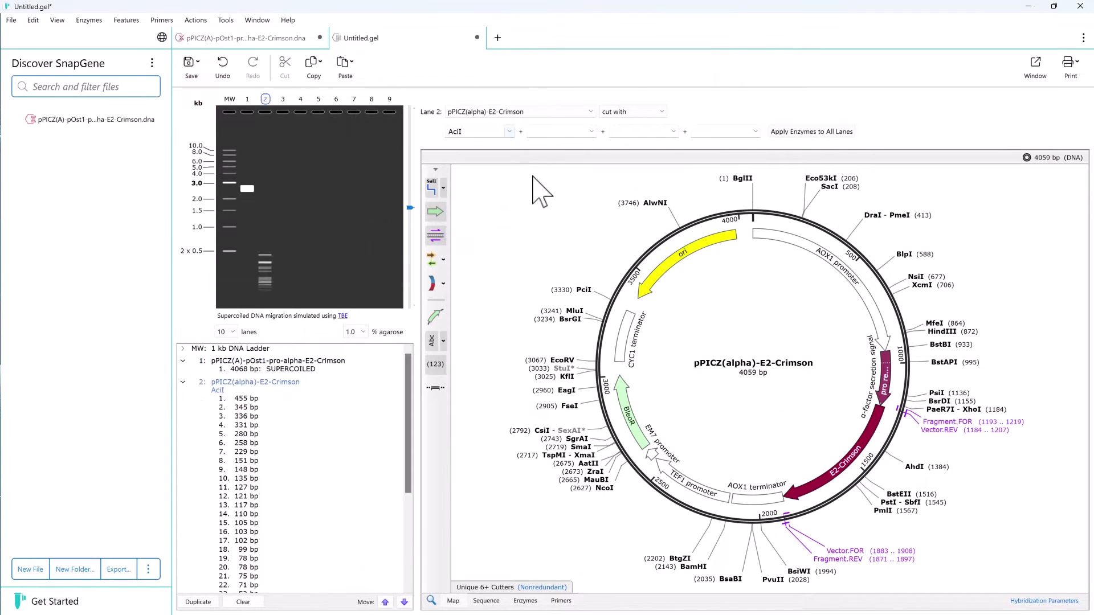
click(589, 132)
click(540, 339)
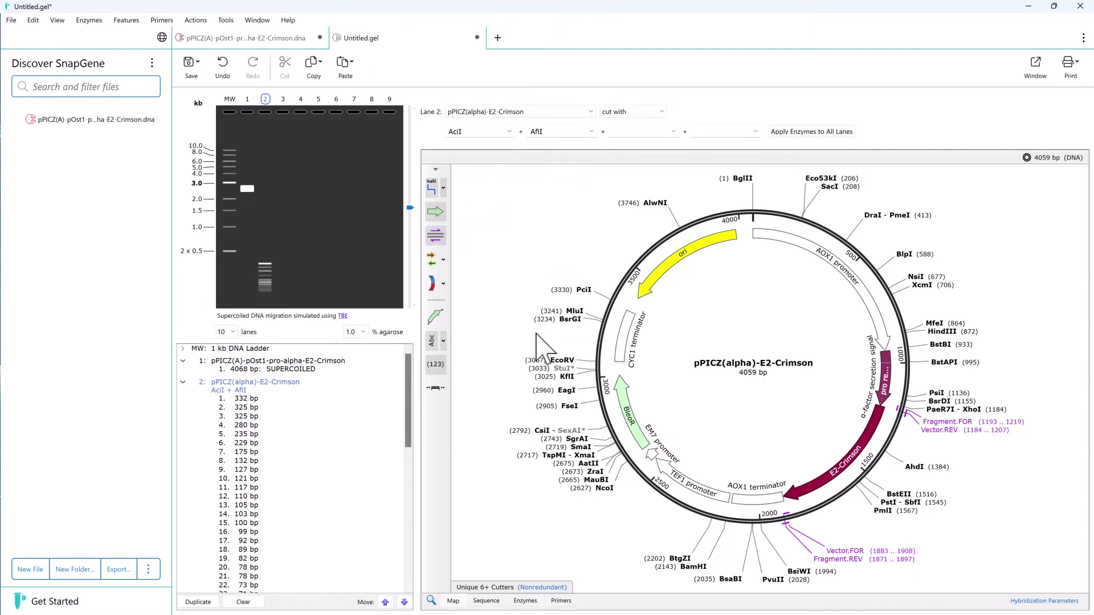
click(271, 41)
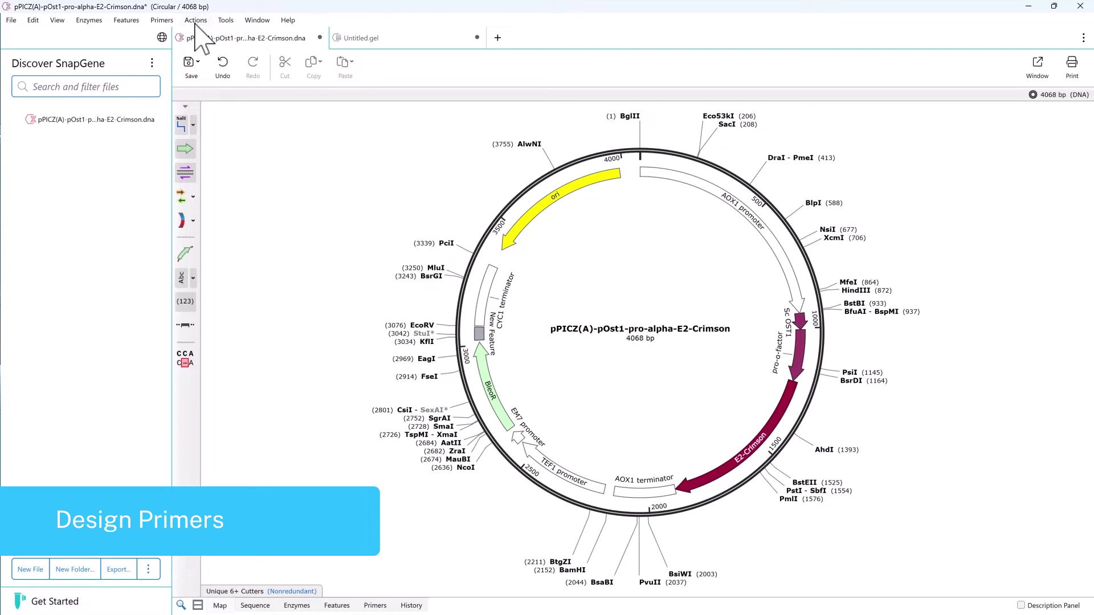
- Import the five primers from the Primers.txt list into the plasmid
click(162, 20)
mouse_move(297, 155)
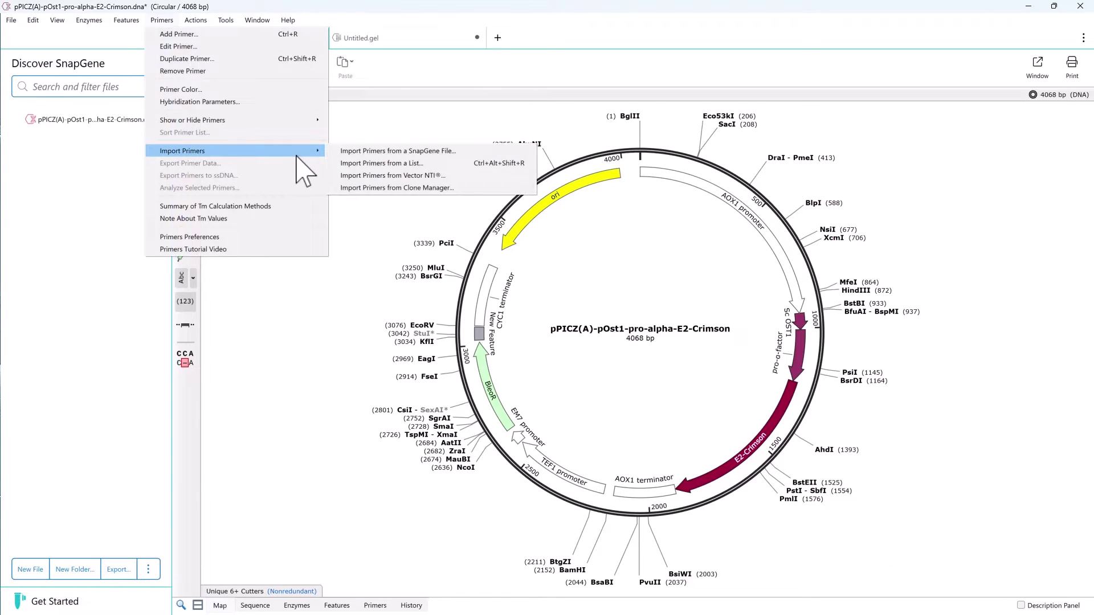
click(399, 163)
click(630, 456)
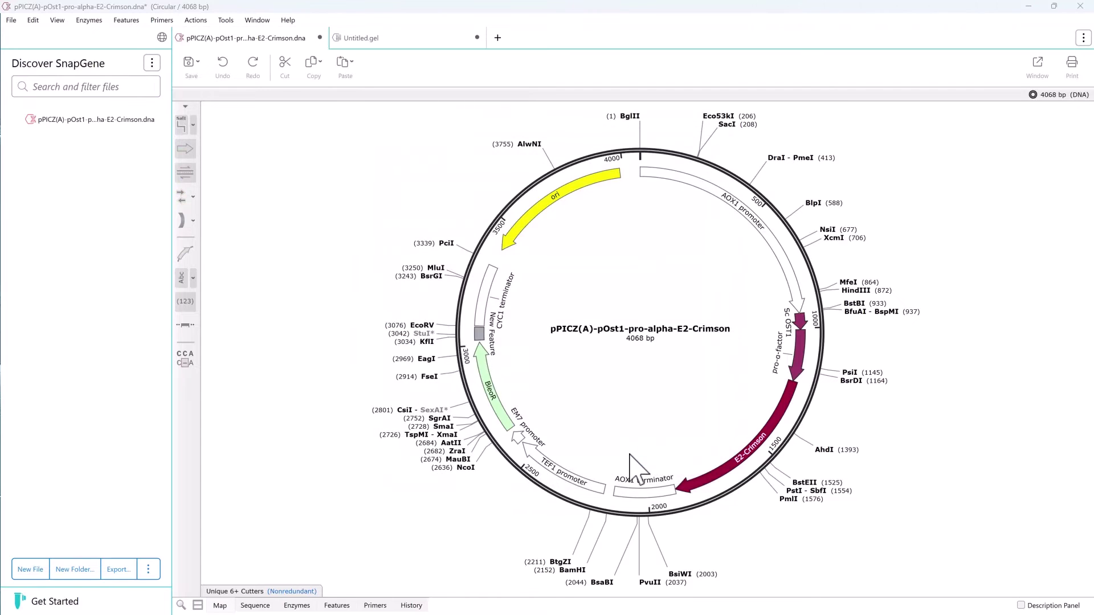
click(751, 478)
- Review Primer 1–5 in the Sequence and Primers views, then select bases 269–293
click(254, 606)
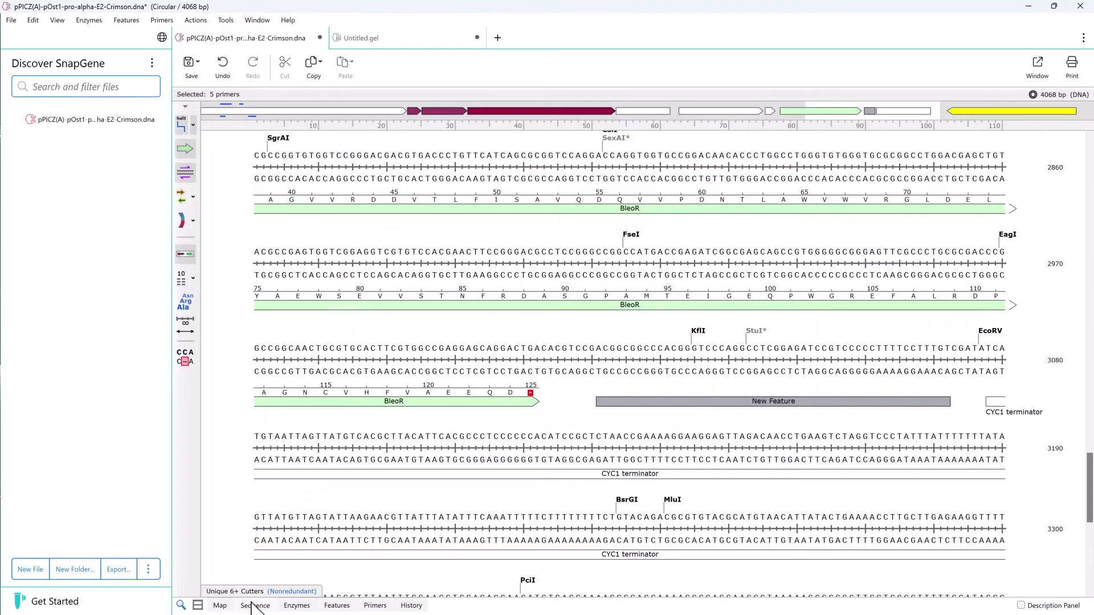
click(232, 111)
click(728, 286)
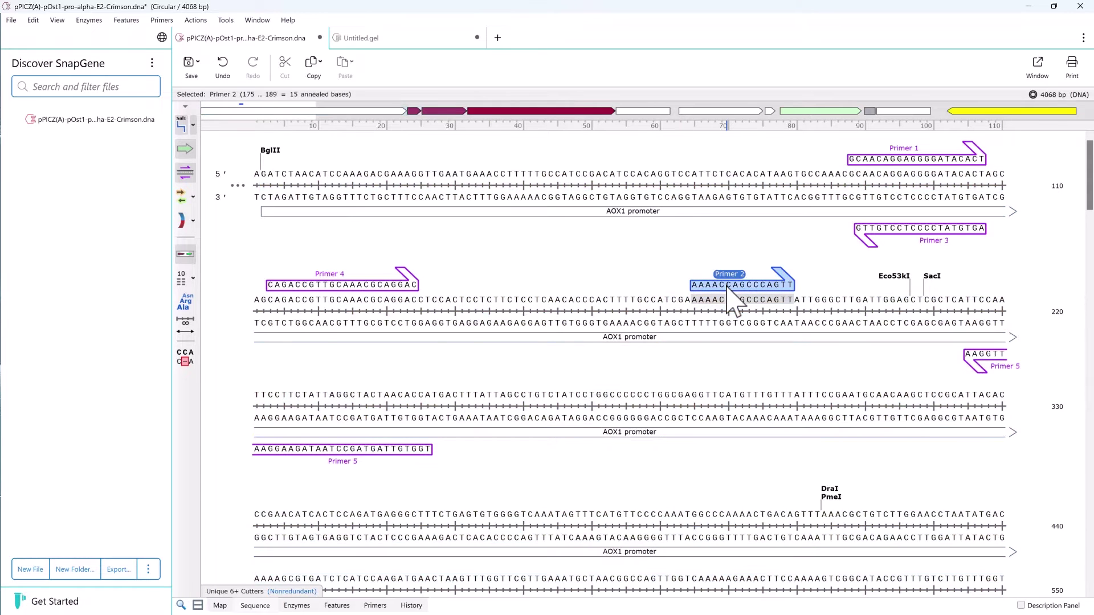
click(374, 607)
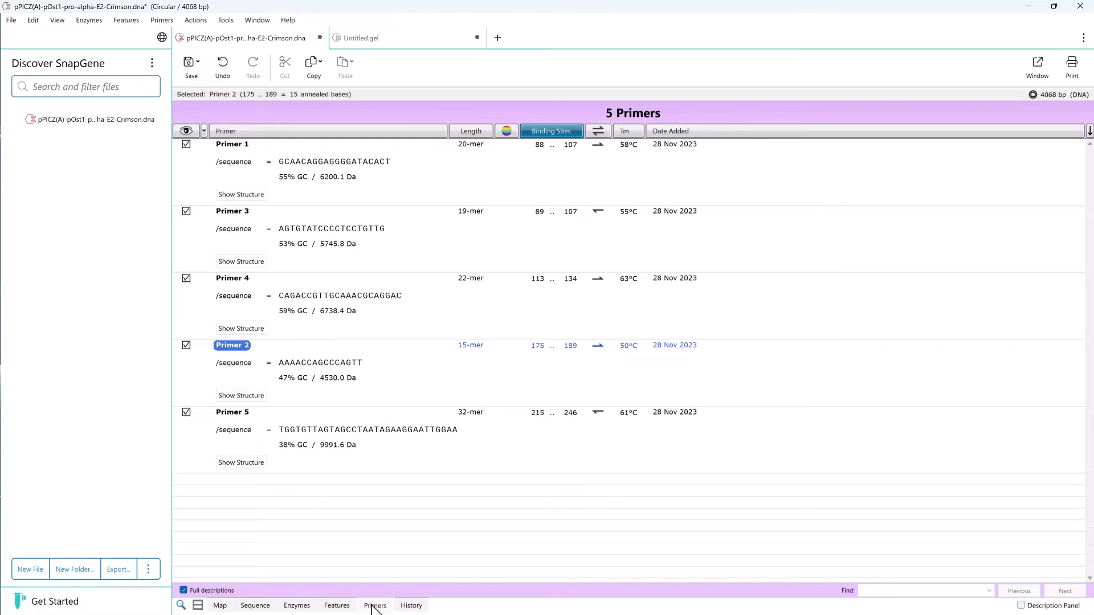
click(267, 604)
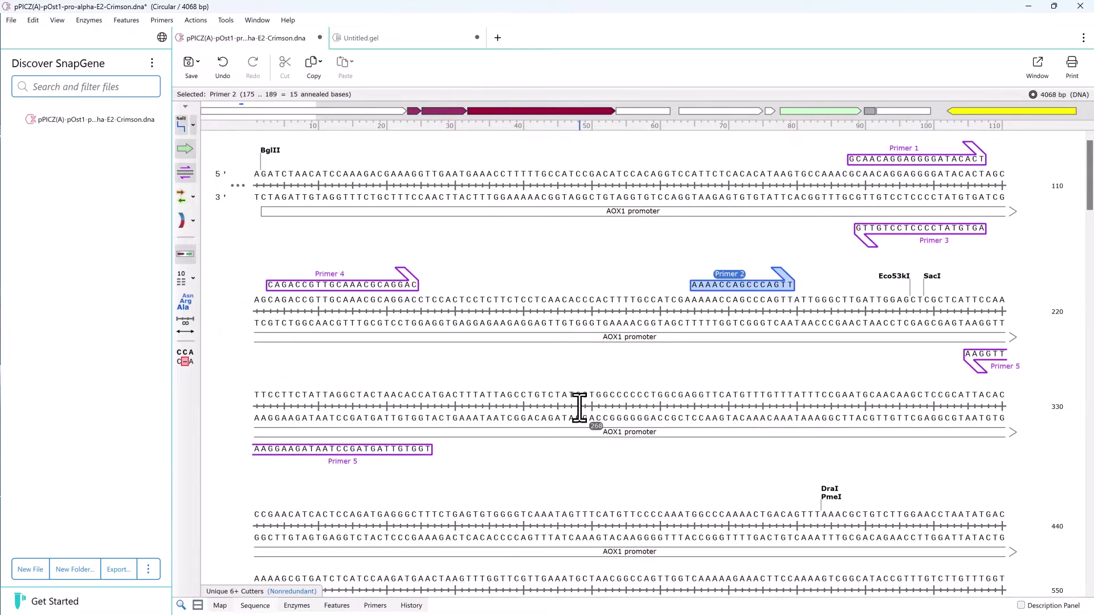
drag(581, 408, 751, 405)
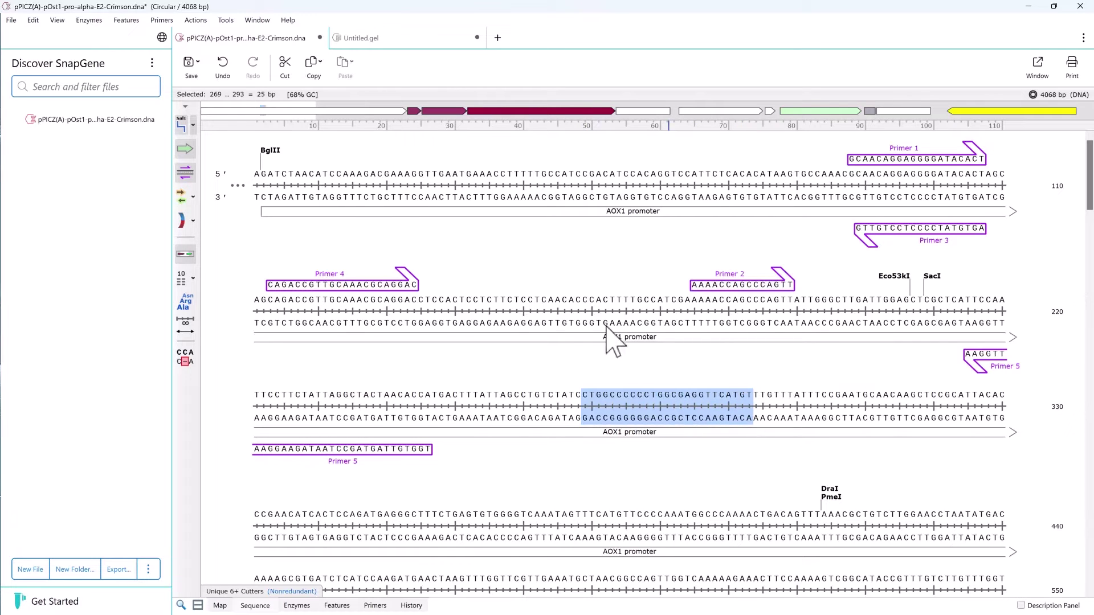
- Add top-strand Primer 6 from the selected bases with a 5′ AccIII (TCCGGA) site
click(161, 20)
click(176, 33)
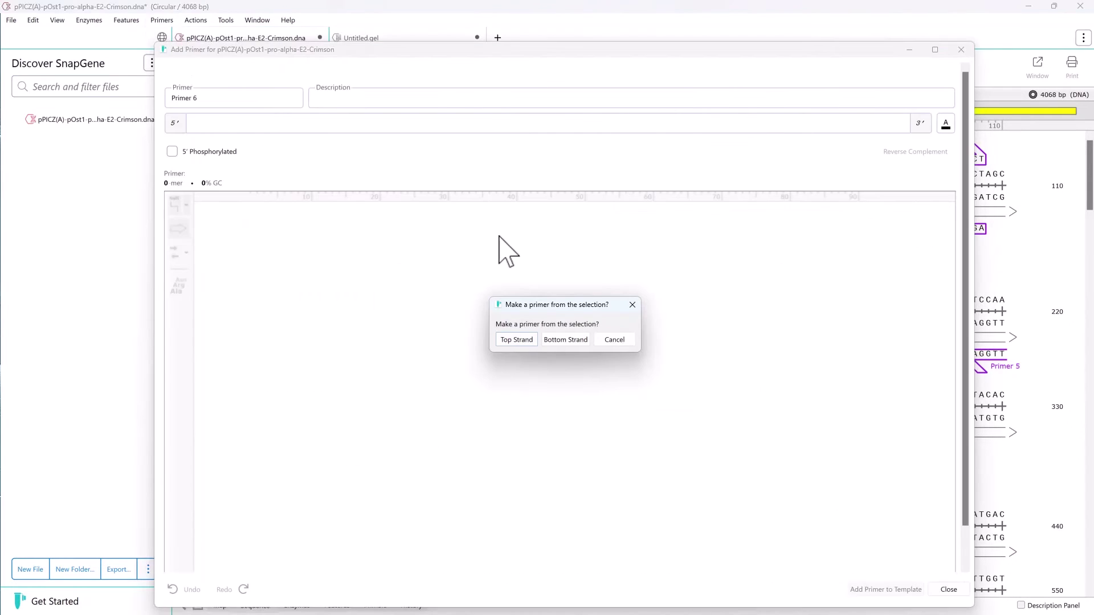
click(515, 340)
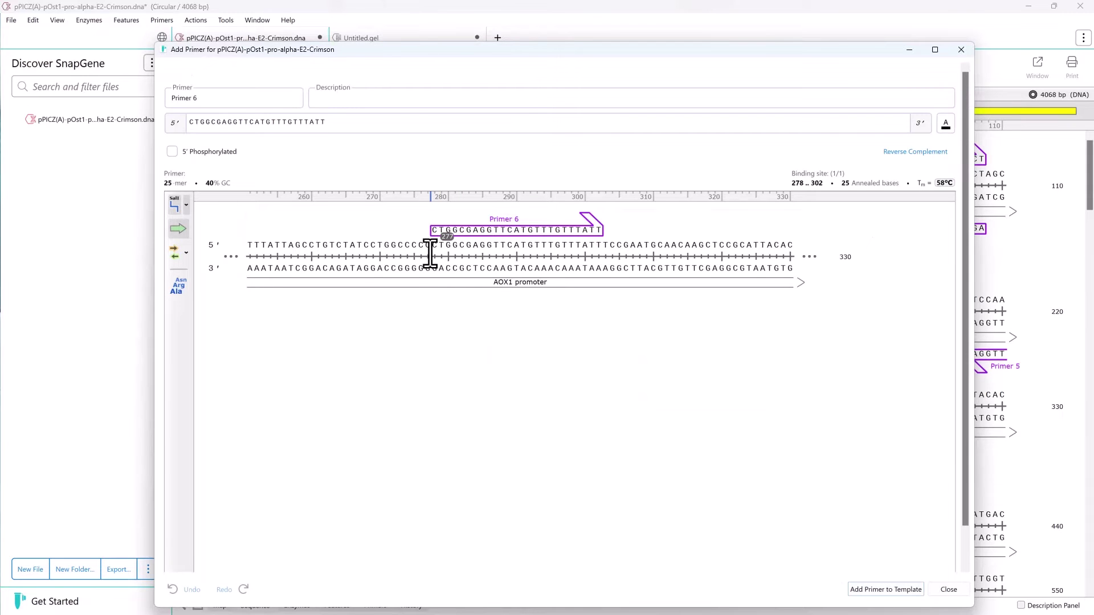
click(190, 122)
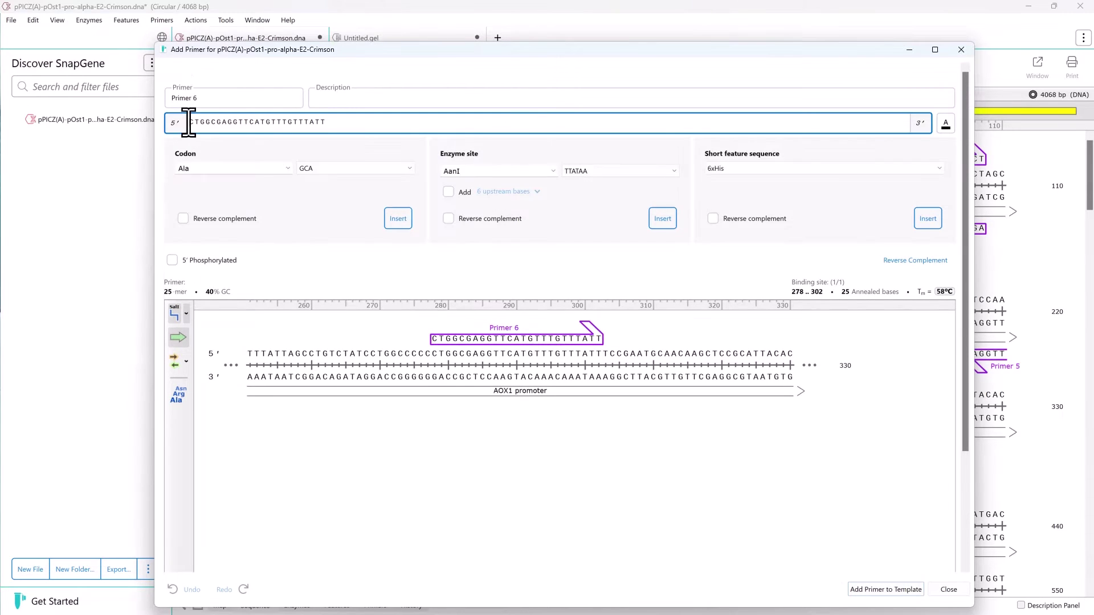
click(553, 171)
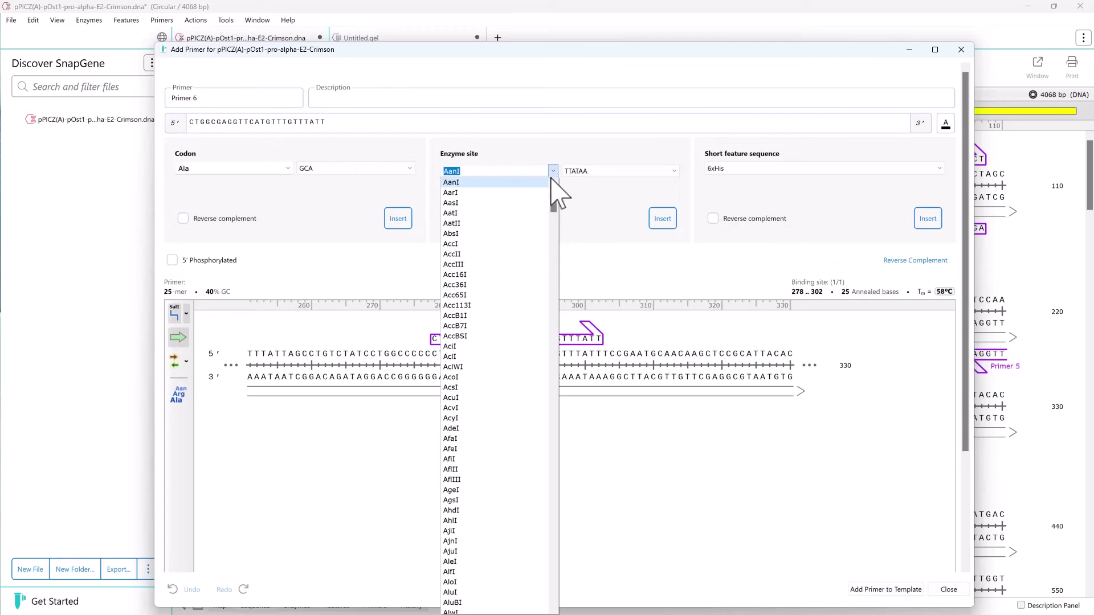
click(513, 265)
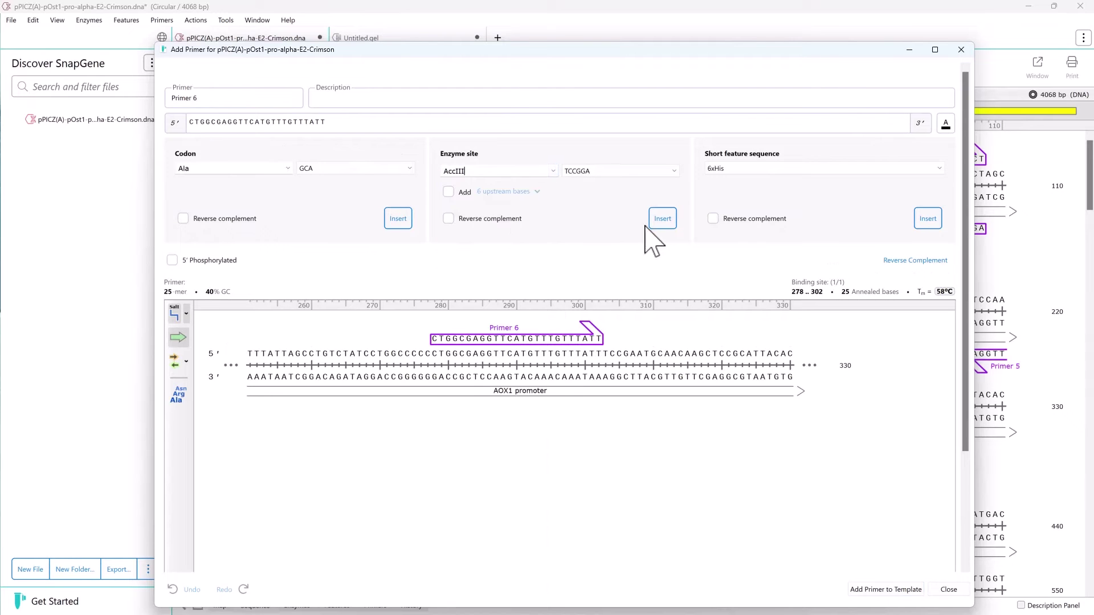
click(663, 219)
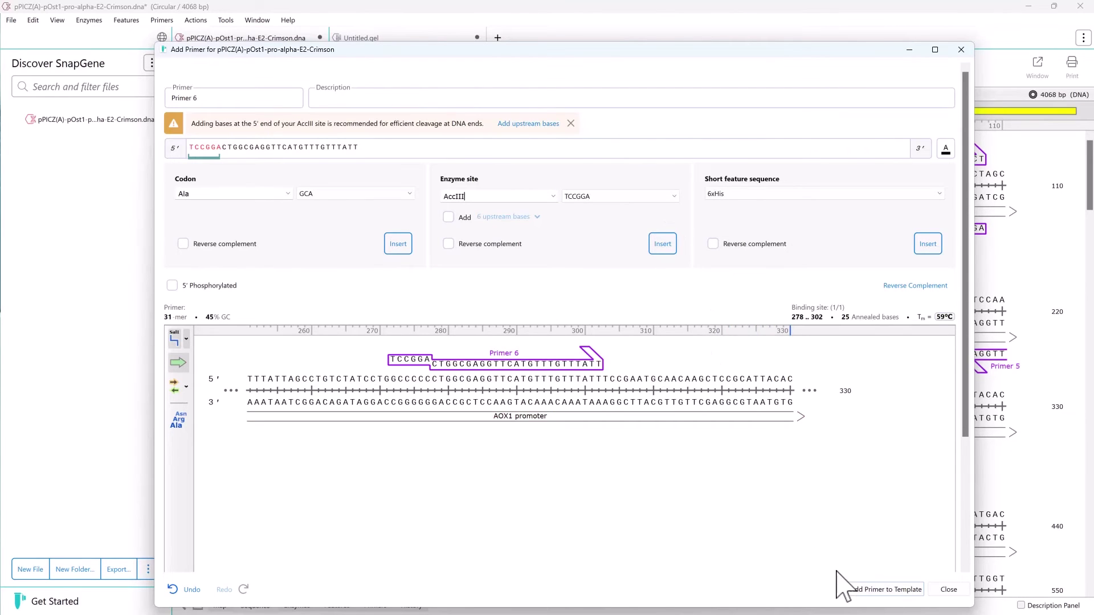
click(853, 590)
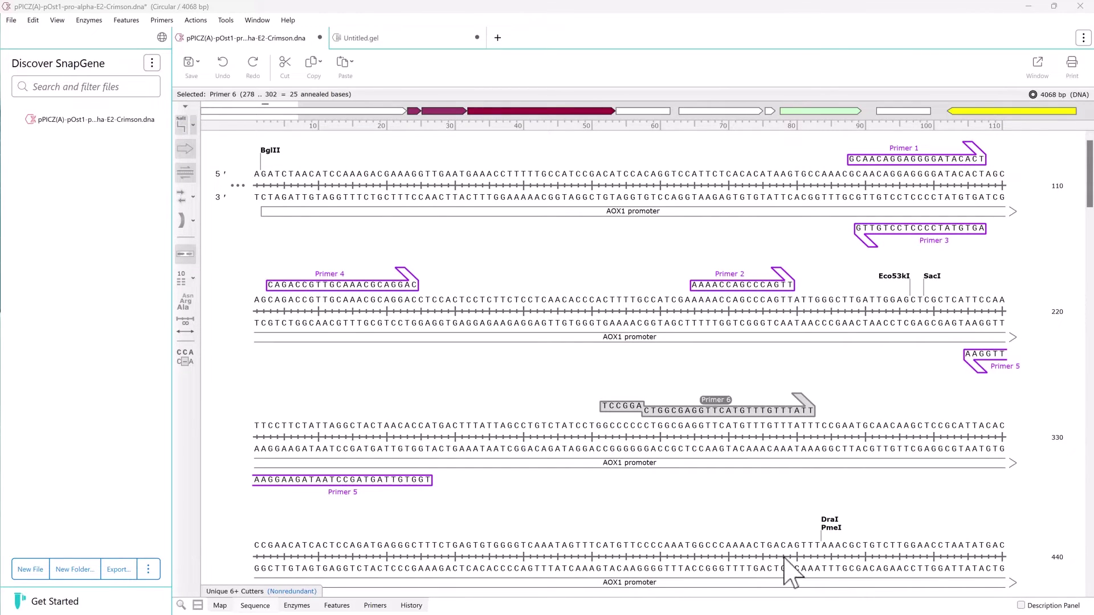
- Open the Actions menu of cloning simulations to reach Gibson Assembly
click(195, 20)
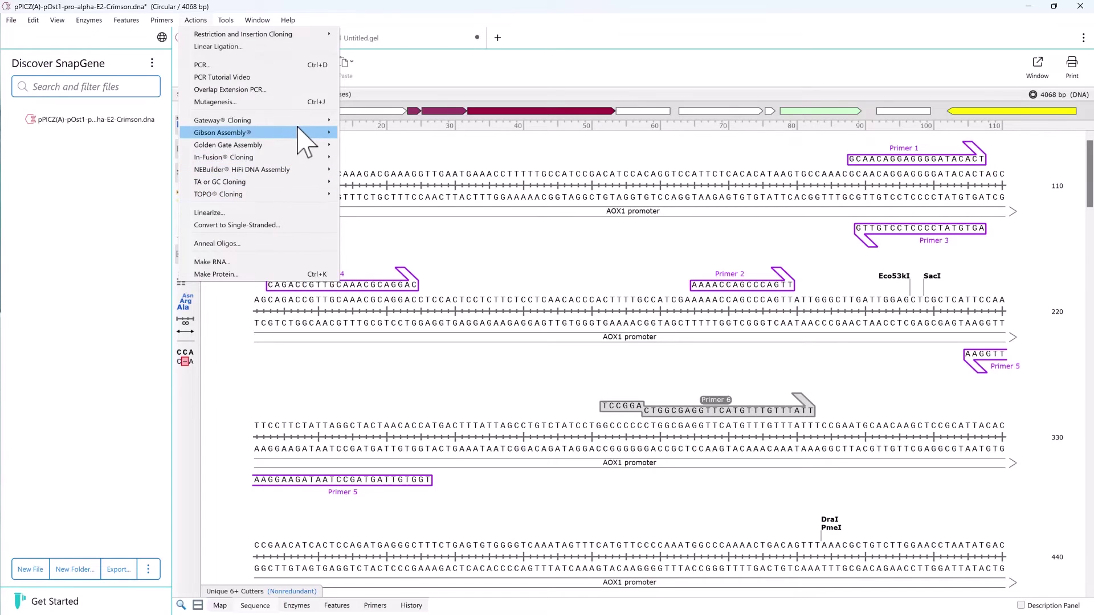
- Start a Gibson insertion into the pPICZ(alpha-A)(No_EcoRI)-ROL vector, replacing its ROL and α-factor region
mouse_move(302, 137)
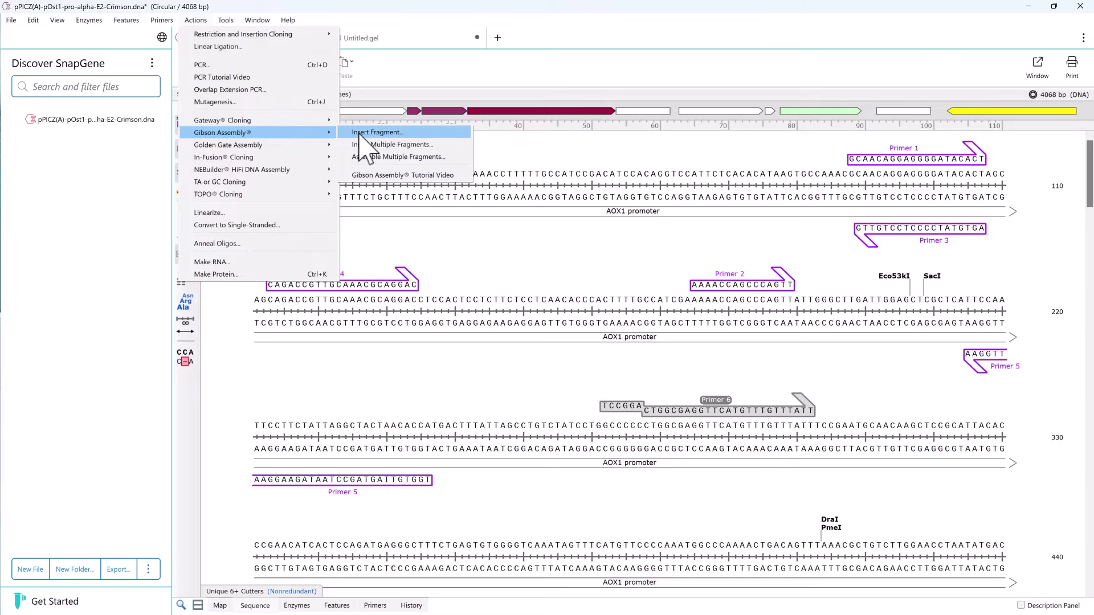
click(364, 134)
click(1018, 70)
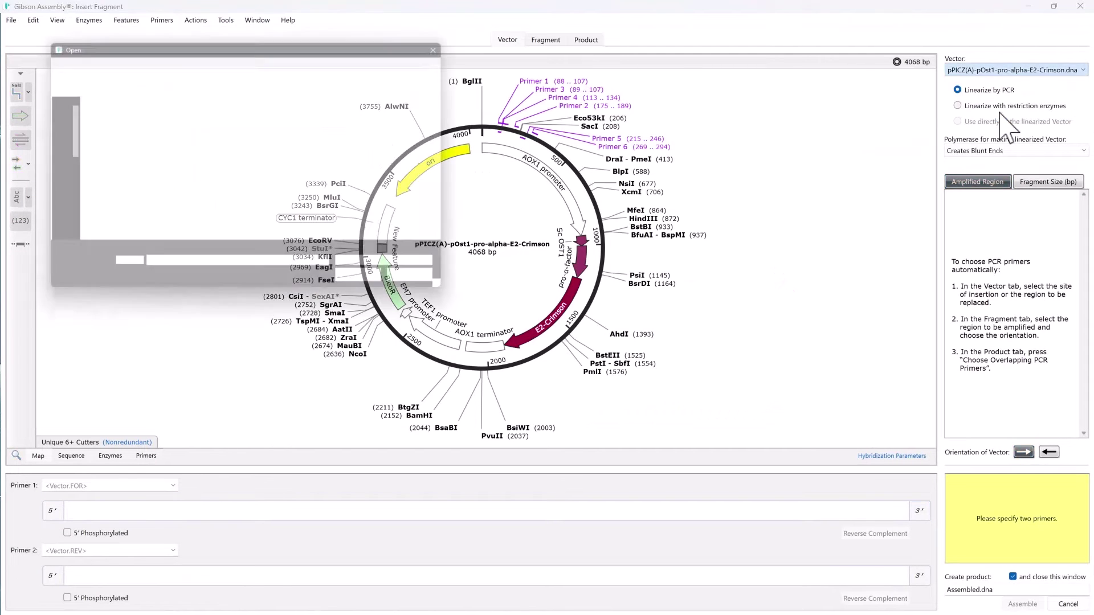
click(151, 41)
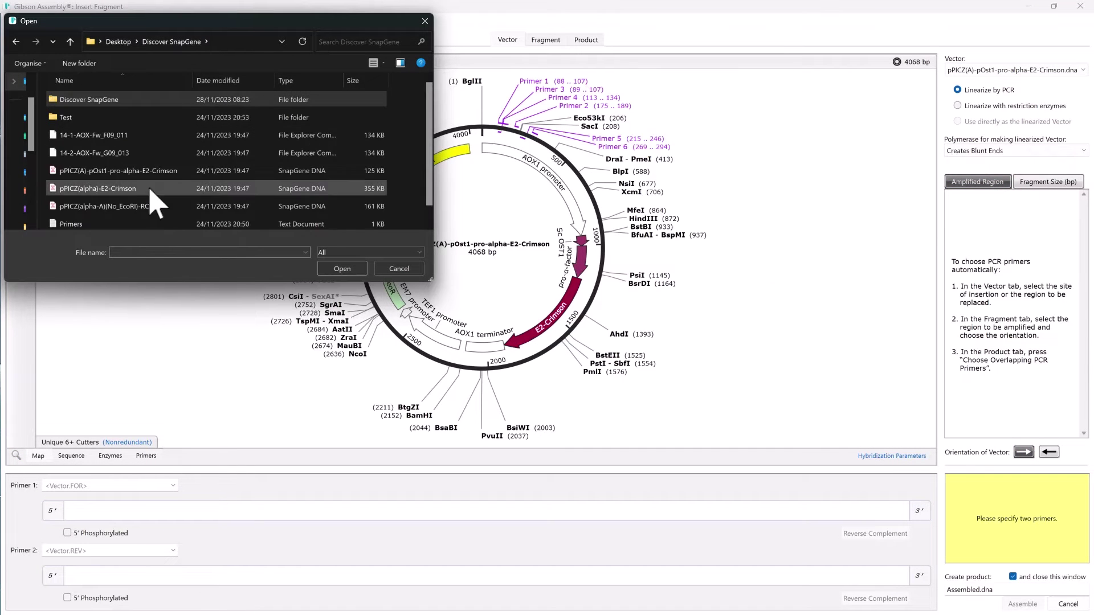
click(153, 207)
click(335, 269)
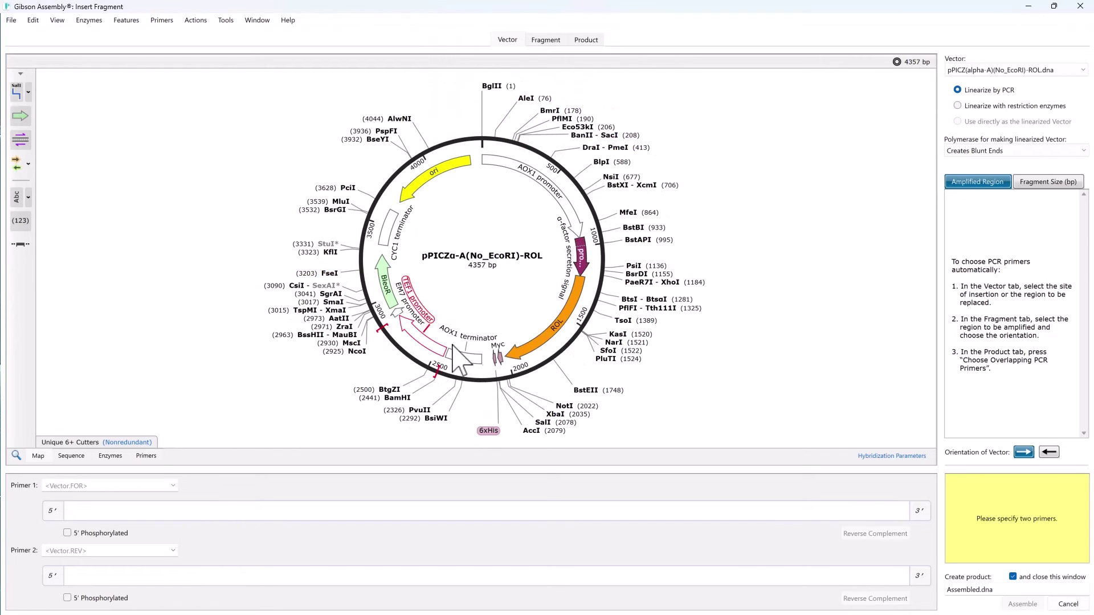
click(562, 319)
shift+click(584, 252)
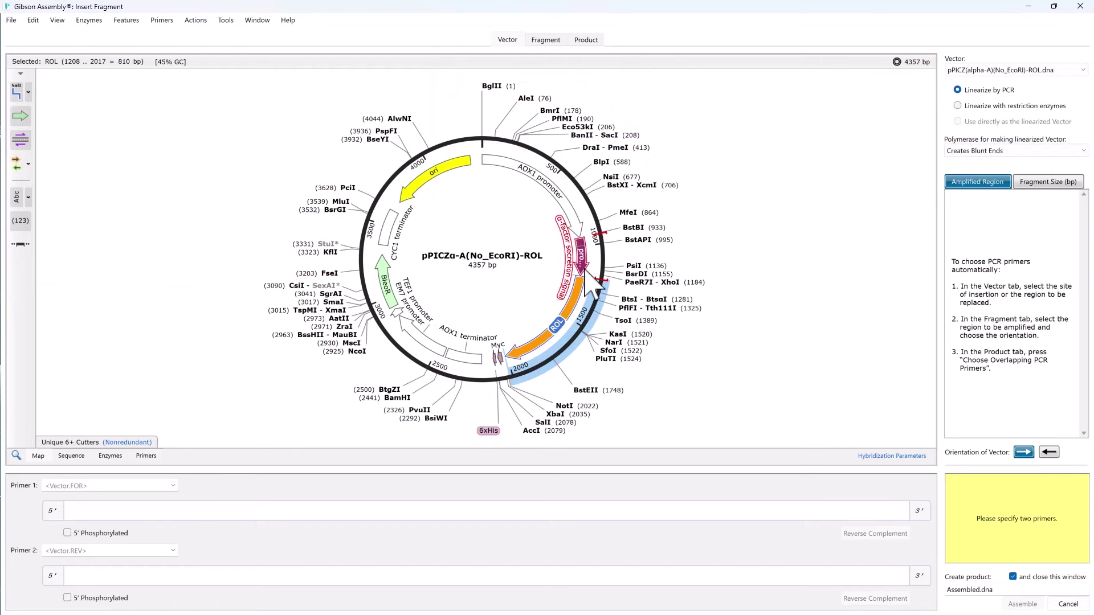
- Use the pro-α-factor and E2-Crimson region of pPICZ(A)-pOst1-pro-alpha-E2-Crimson.dna as the insert fragment
click(544, 41)
click(953, 70)
click(963, 103)
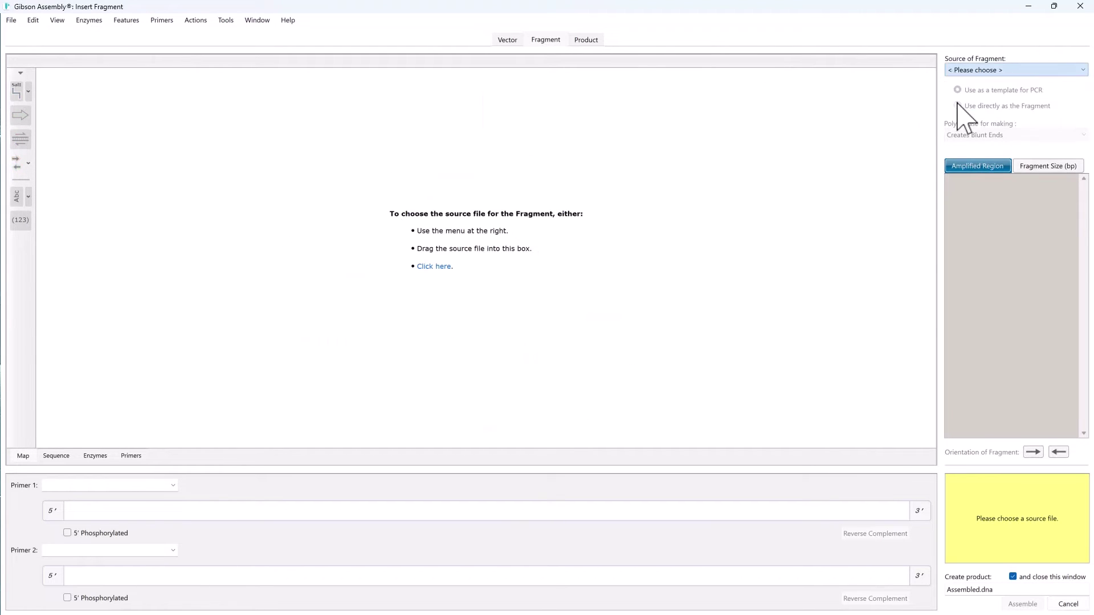
click(570, 294)
shift+click(582, 264)
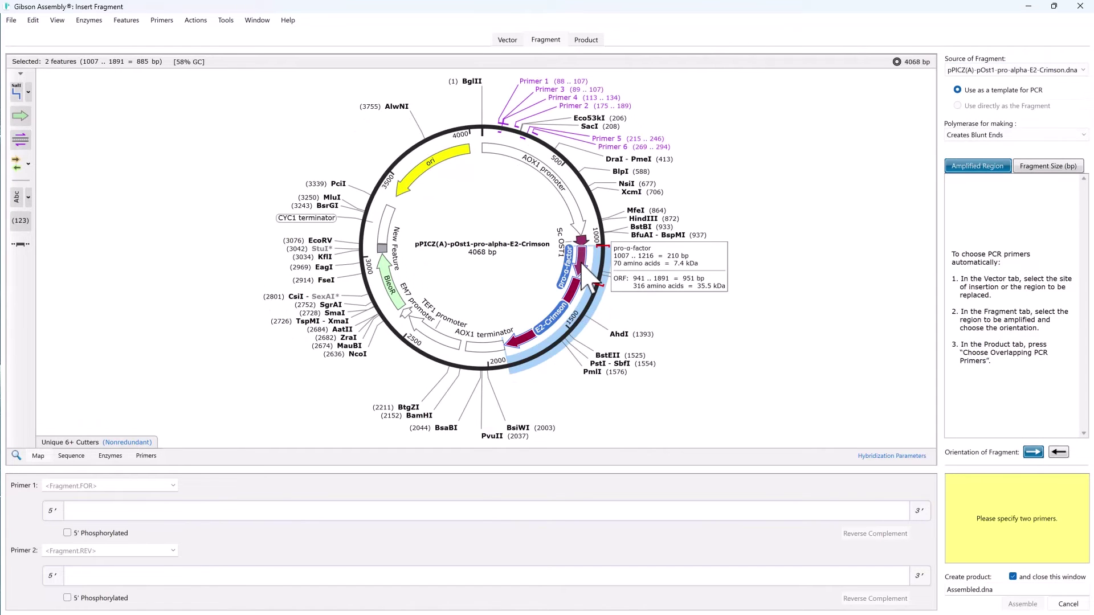
- Design overlapping PCR primers with 40-base overlaps for a 4165 bp product
click(586, 40)
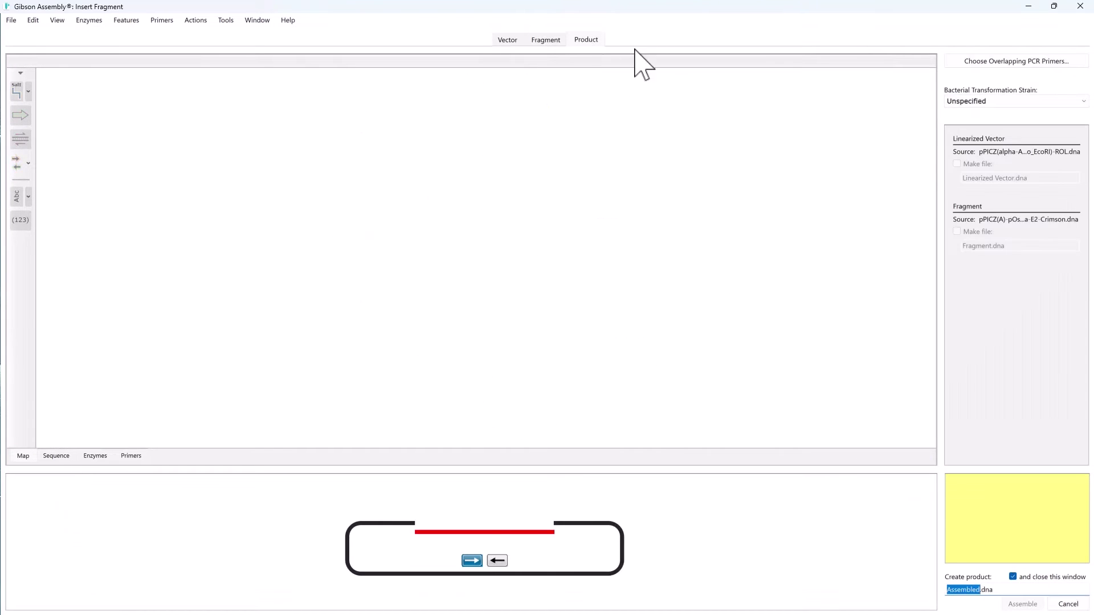
click(976, 61)
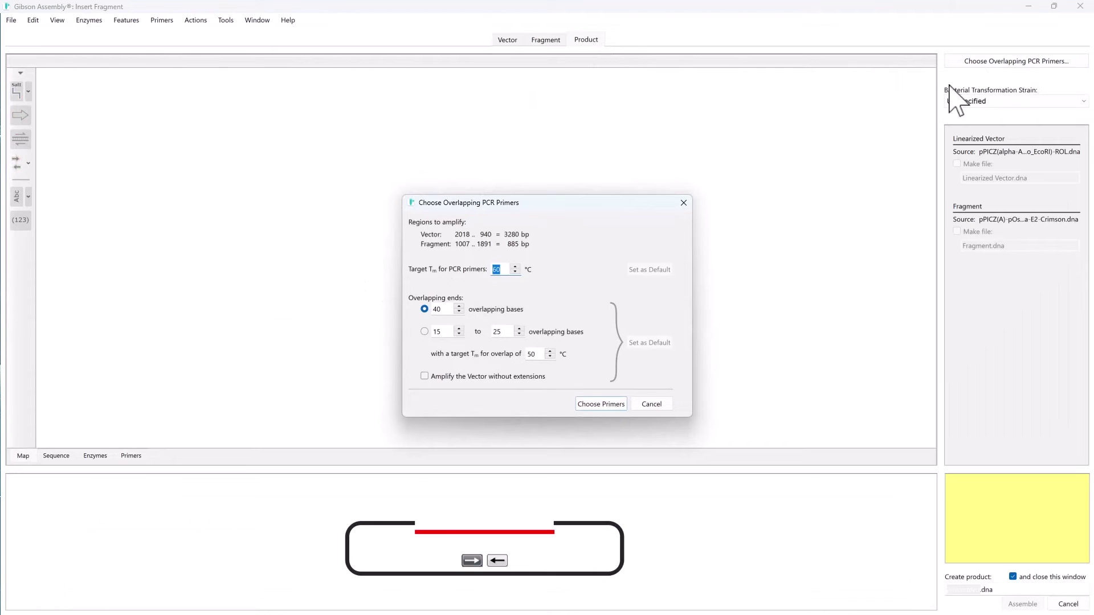
click(618, 405)
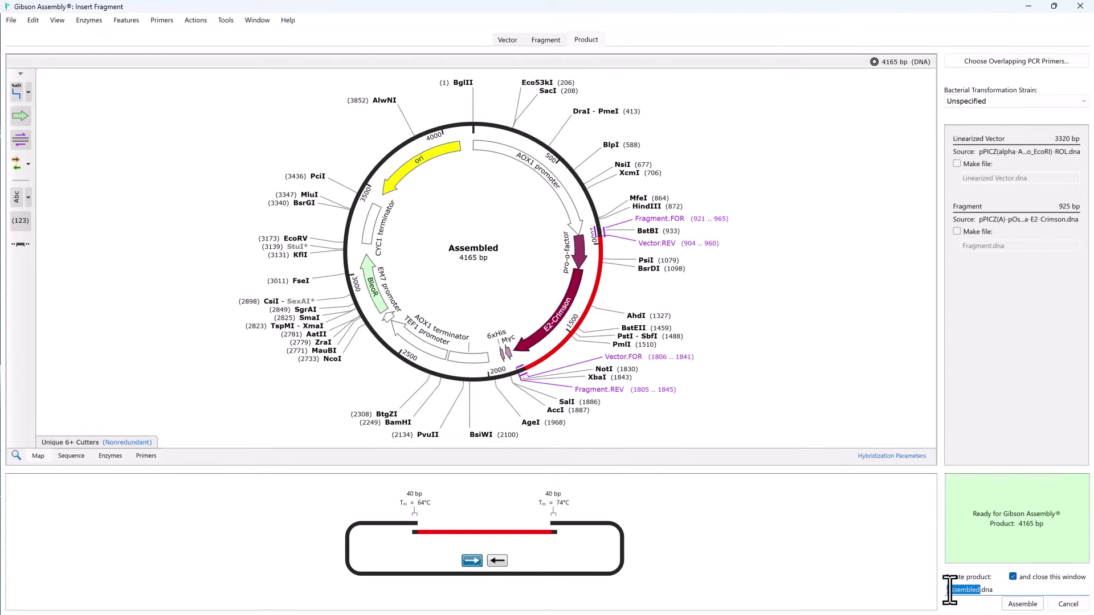
- Build the 4165 bp Assembled construct, mark the inserted fragment on the map, and view its history
click(1029, 605)
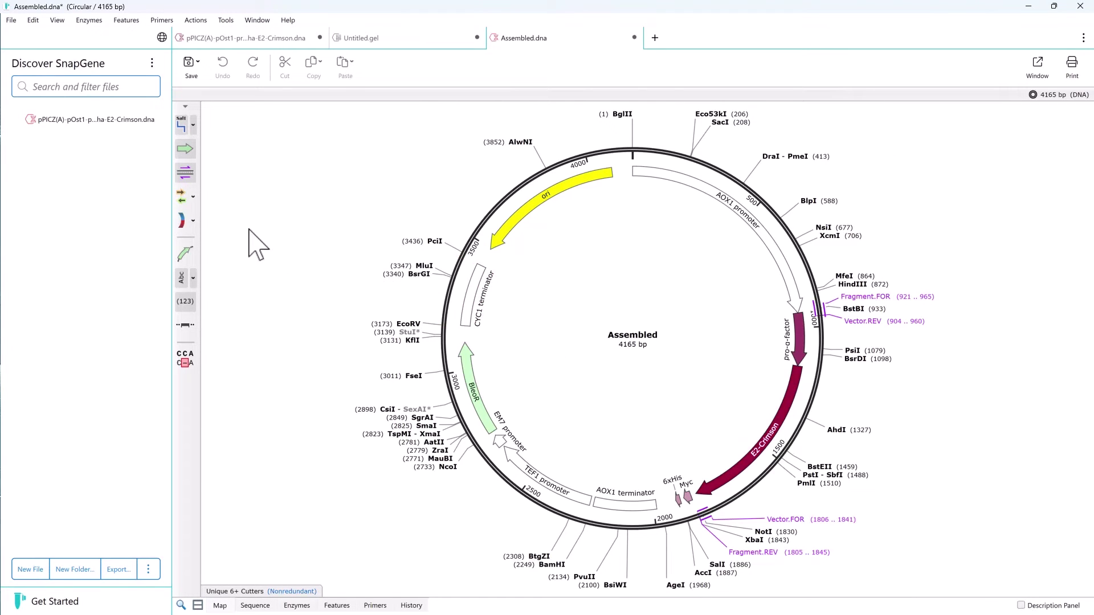
click(182, 220)
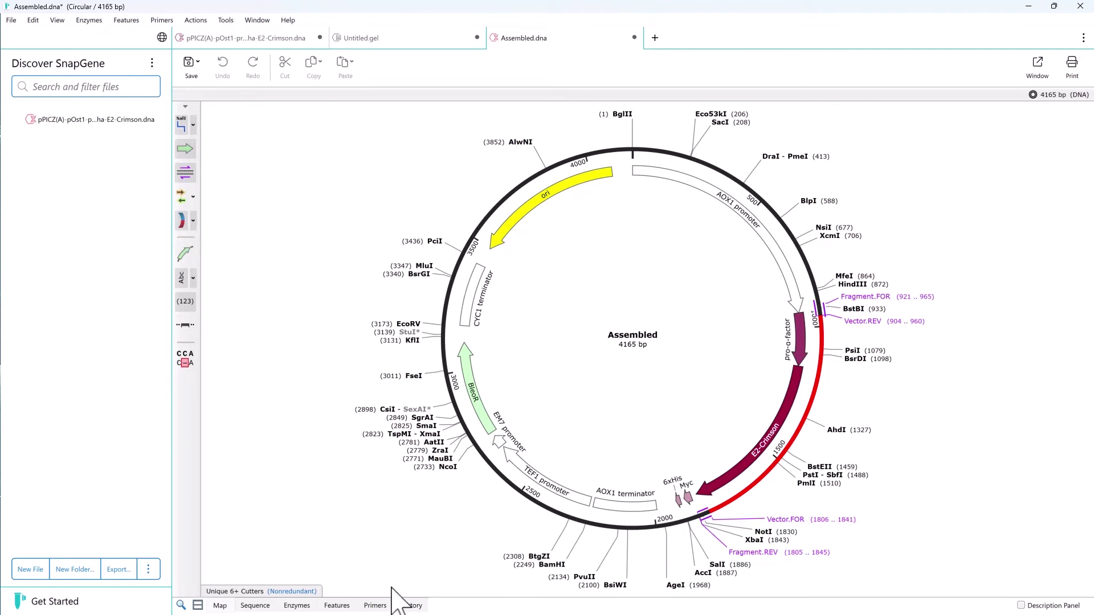
click(408, 605)
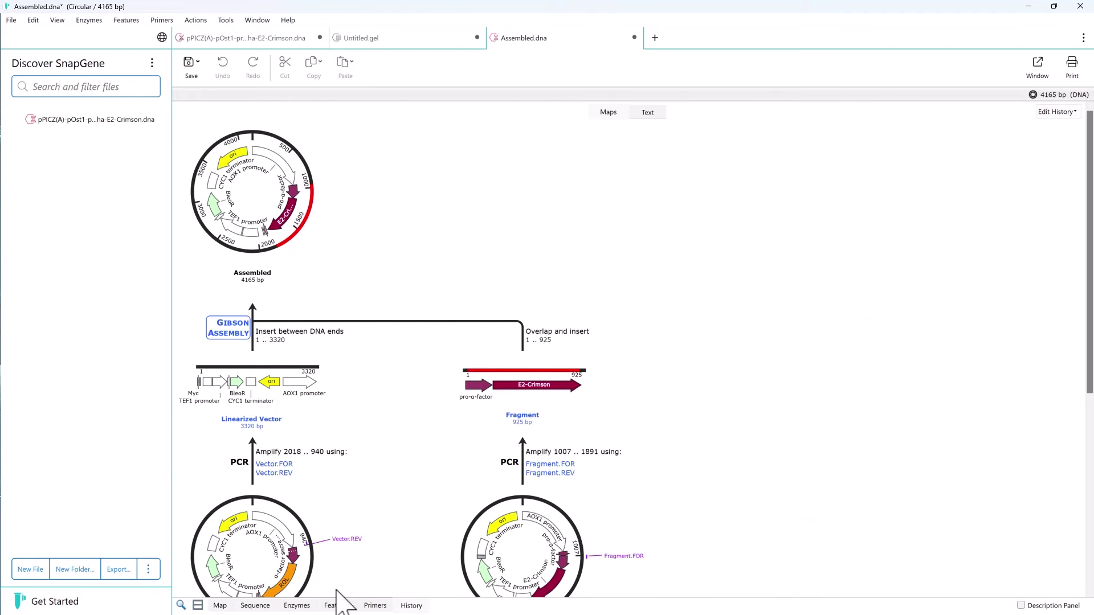
- Inspect the pro-α-factor feature, Fragment.FOR primer and primer list, then return to the circular map
click(265, 611)
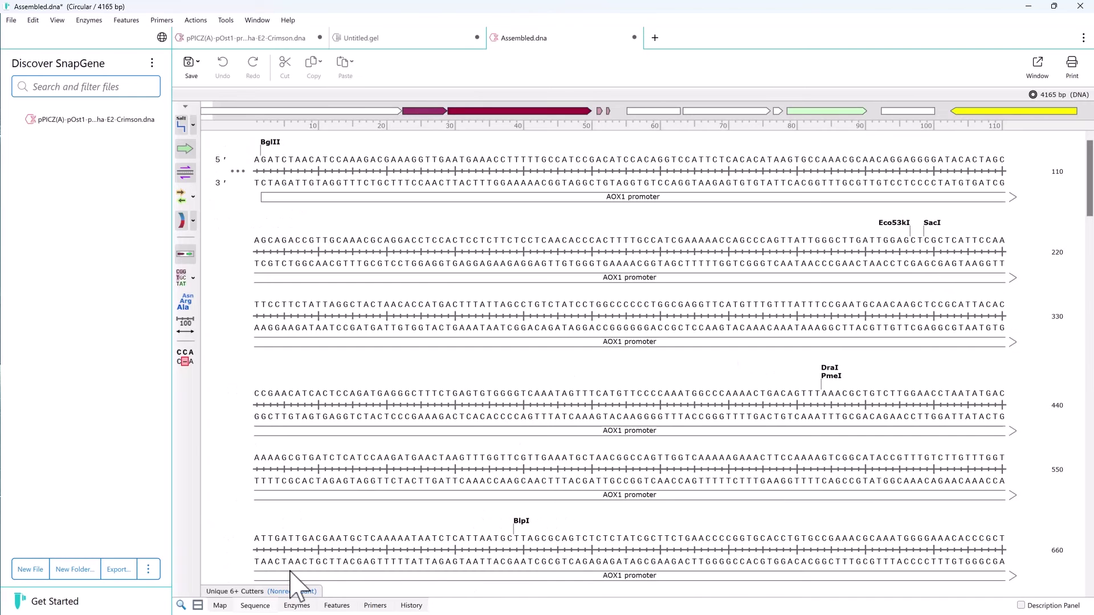
click(404, 111)
click(566, 333)
click(375, 605)
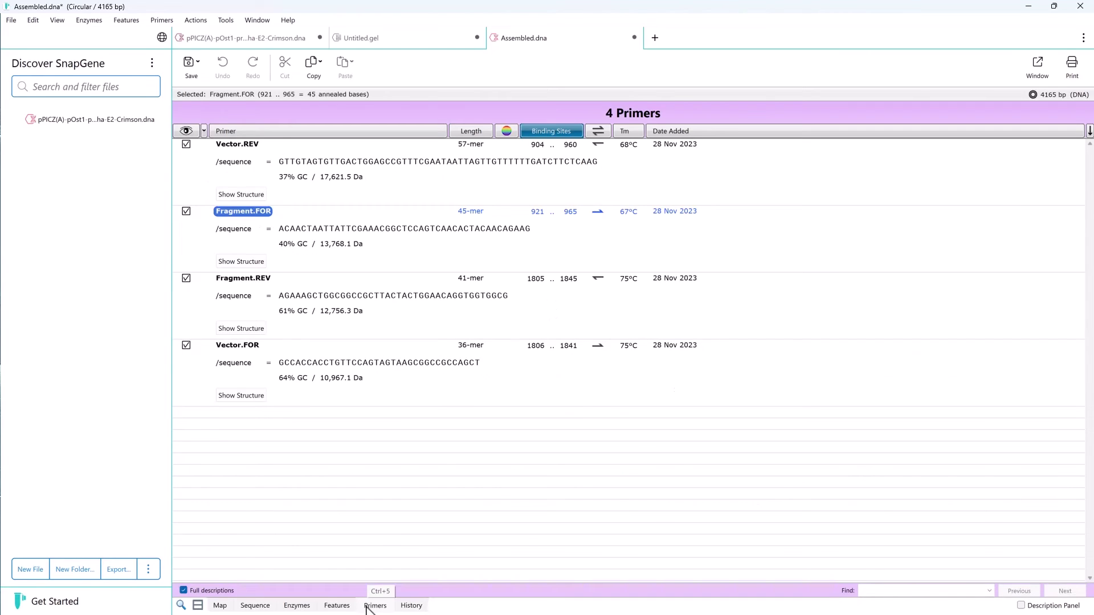
click(165, 20)
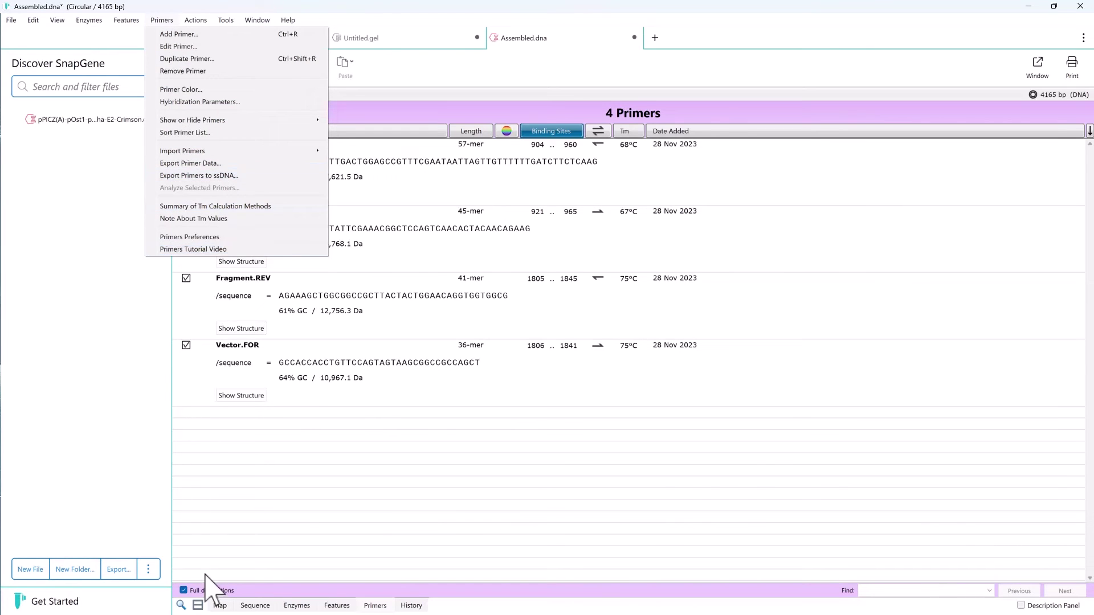
click(218, 605)
click(220, 606)
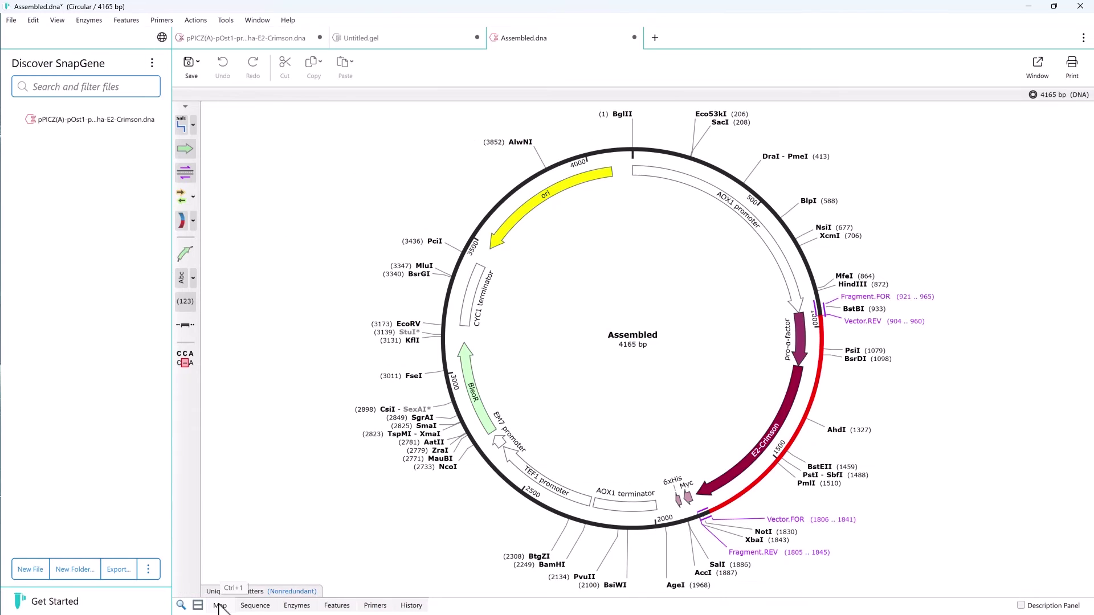
- Align the reads 14-1-AOX-Fw_F09_011 and 14-2-AOX-Fw_G09_013 to the construct
click(226, 21)
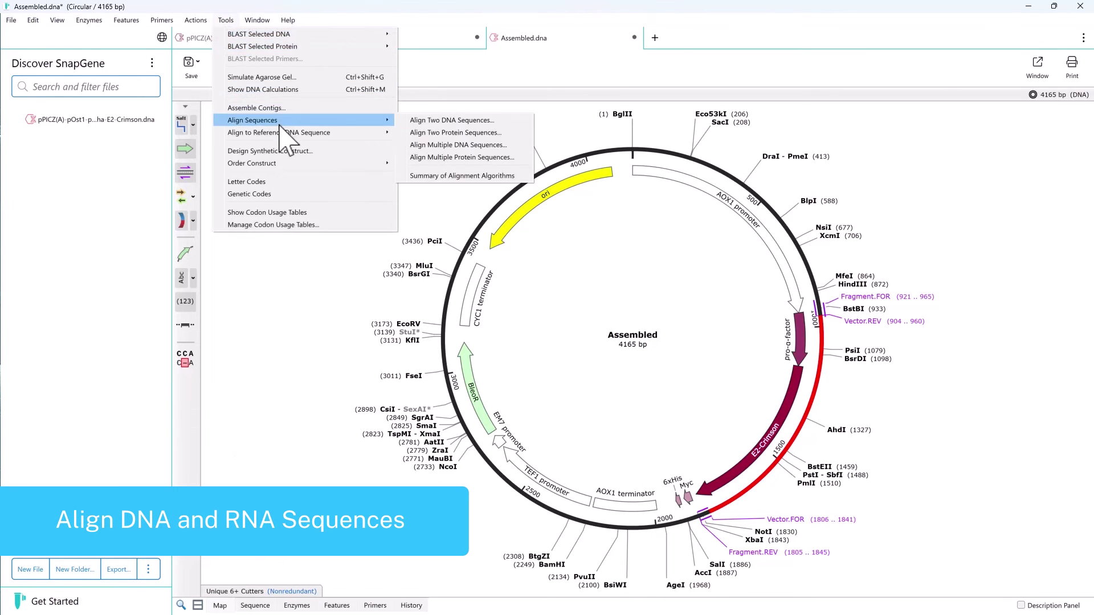
mouse_move(335, 133)
click(416, 133)
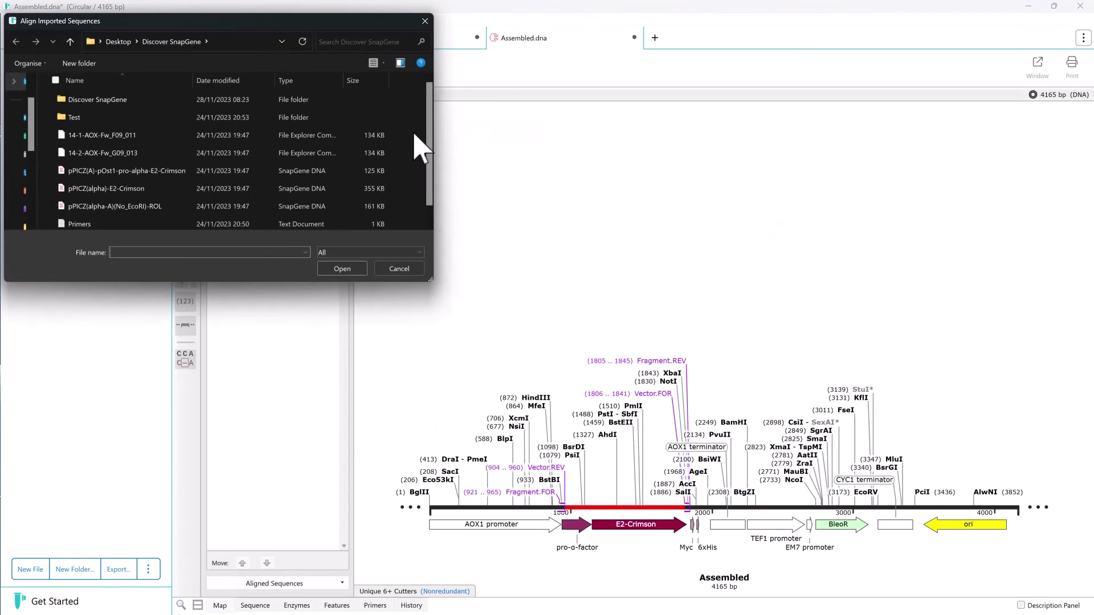
click(246, 135)
shift+click(237, 153)
click(332, 271)
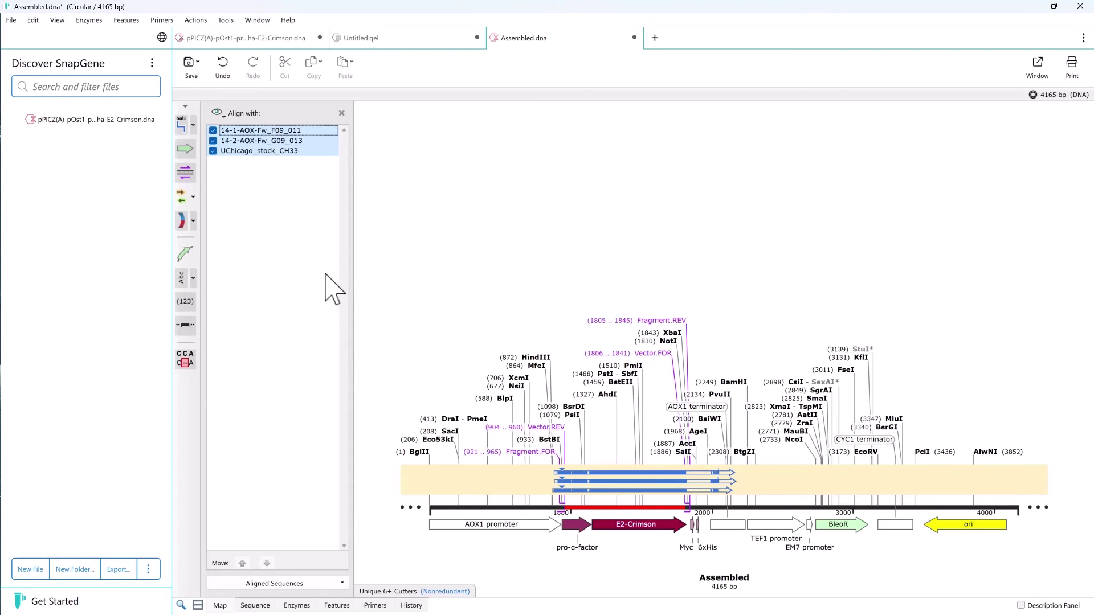
- Step through the read mismatches and expand the 14-1-AOX-Fw_F09_011 chromatogram
click(255, 606)
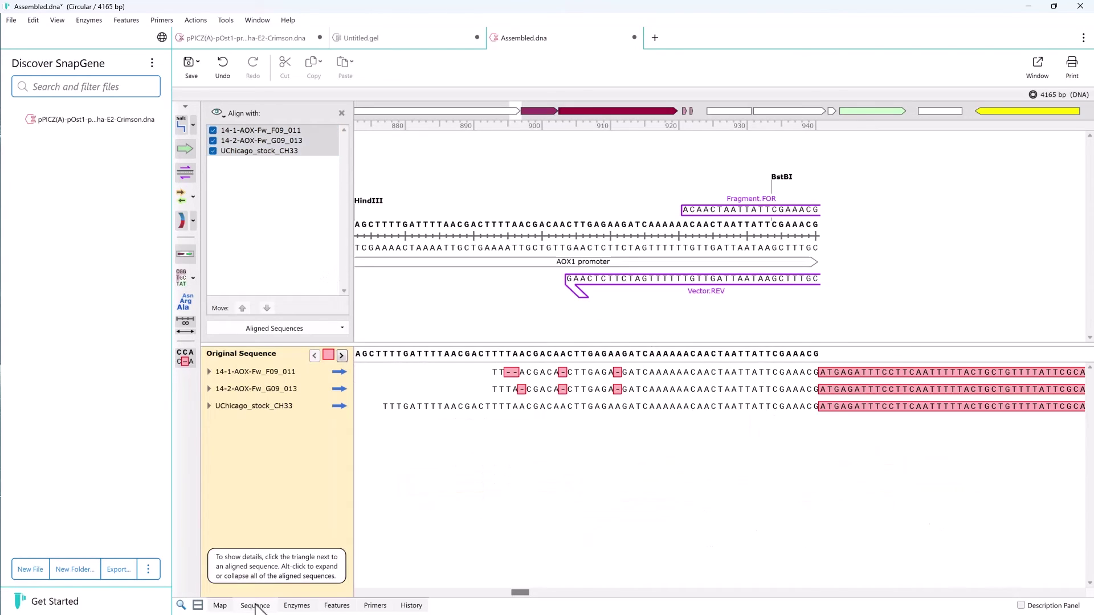
click(342, 356)
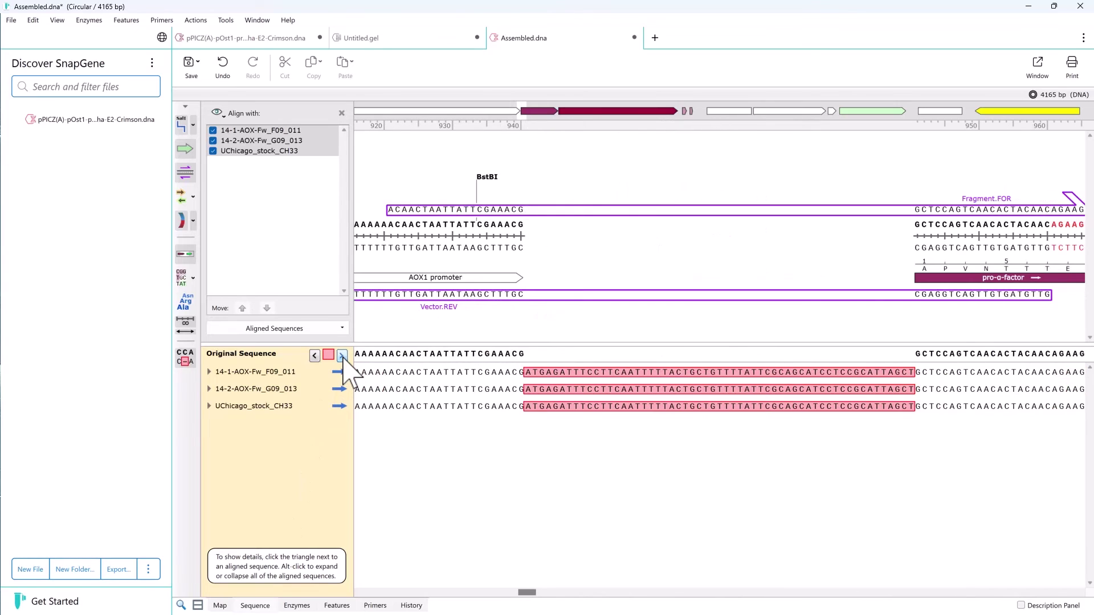
click(342, 355)
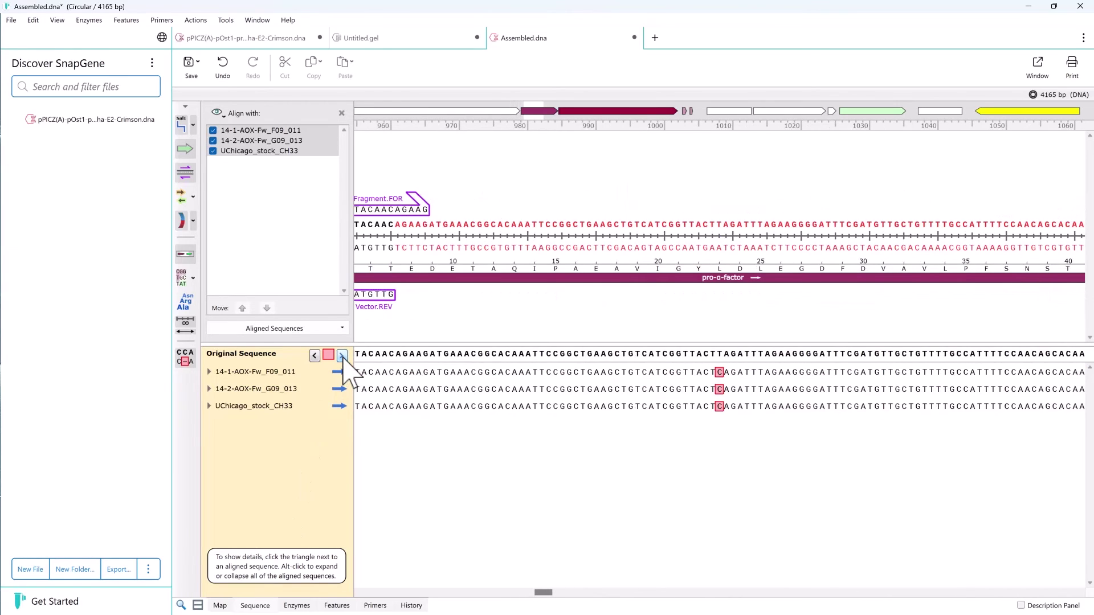
click(342, 355)
click(209, 372)
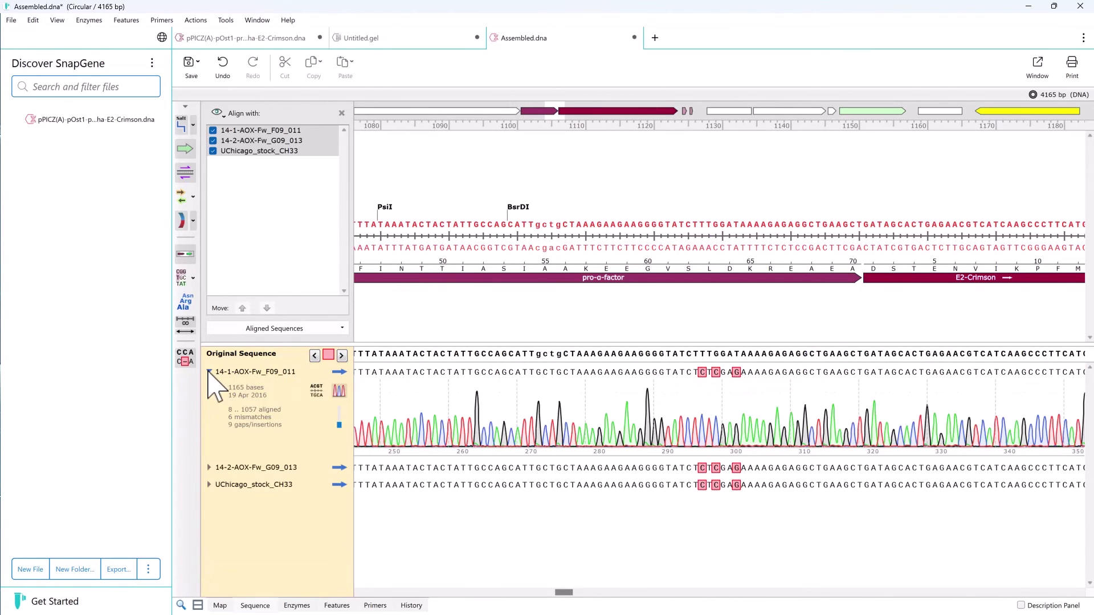
- Change base 1127 to C, then collapse and hide the aligned reads
click(702, 355)
text(C)
click(624, 444)
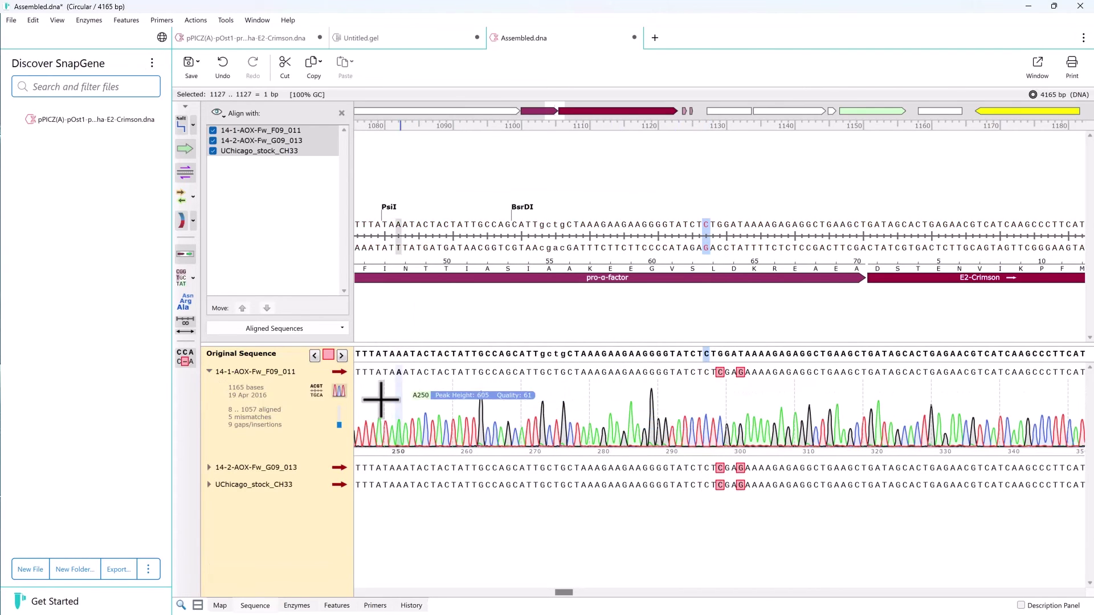
click(317, 391)
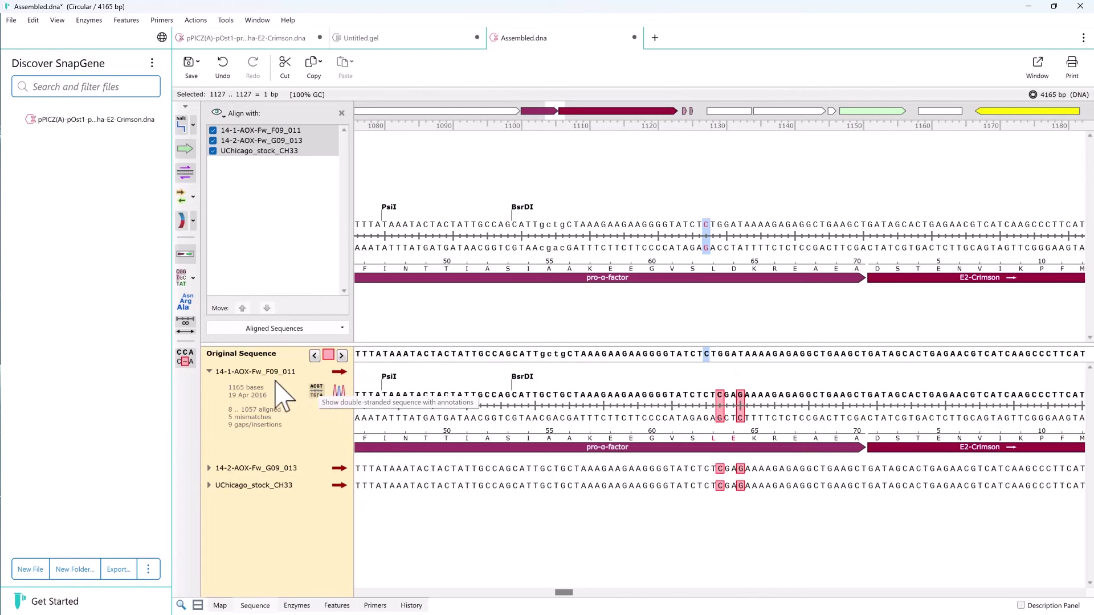
click(209, 372)
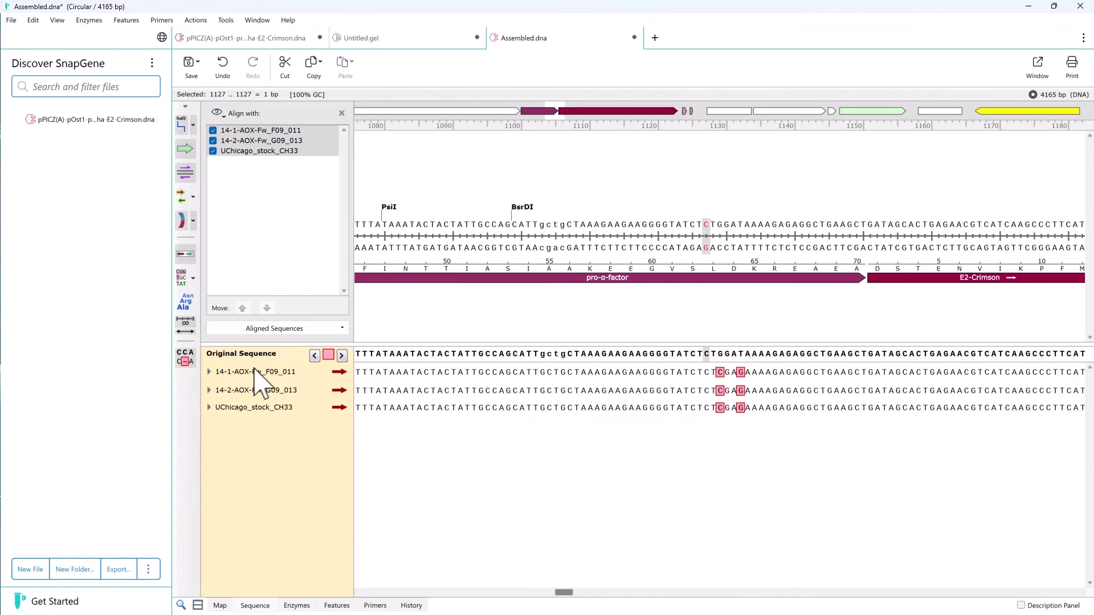
click(191, 354)
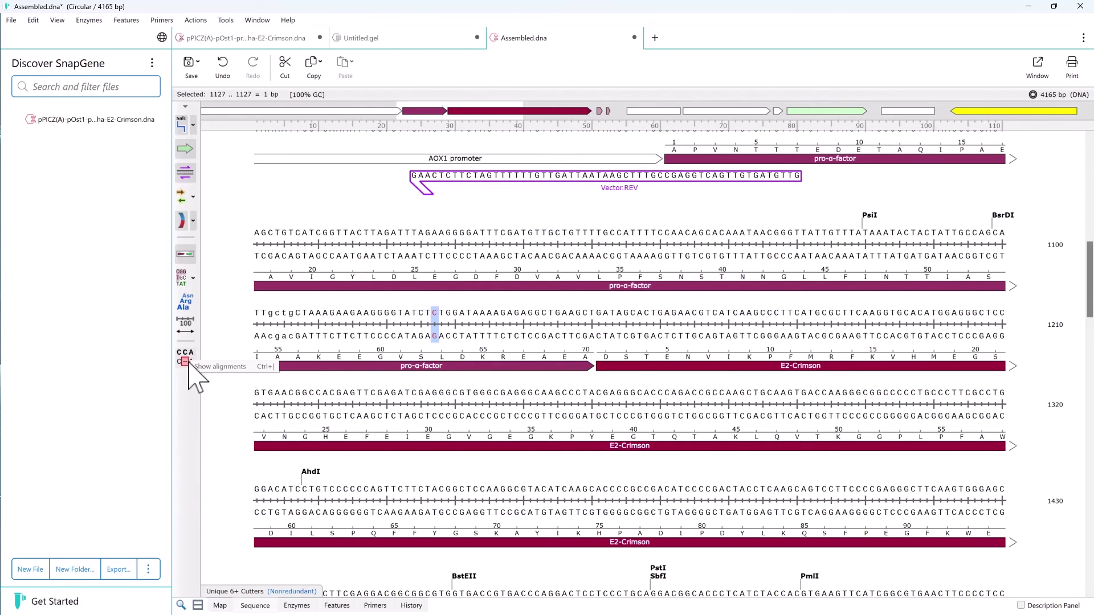
- Return to the construct's circular map and open its description details
click(218, 606)
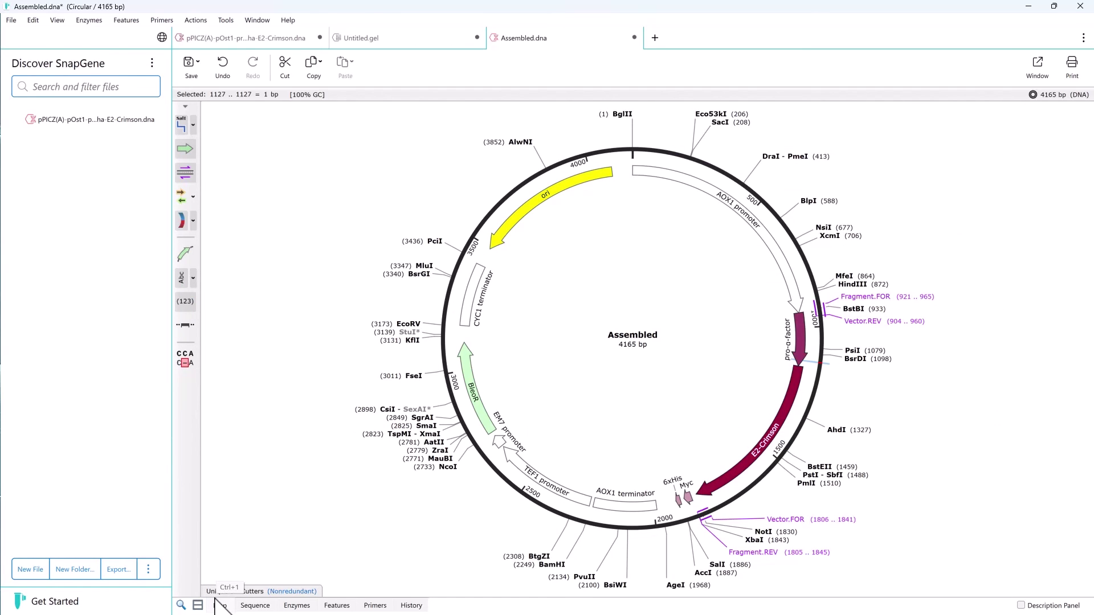
click(1022, 606)
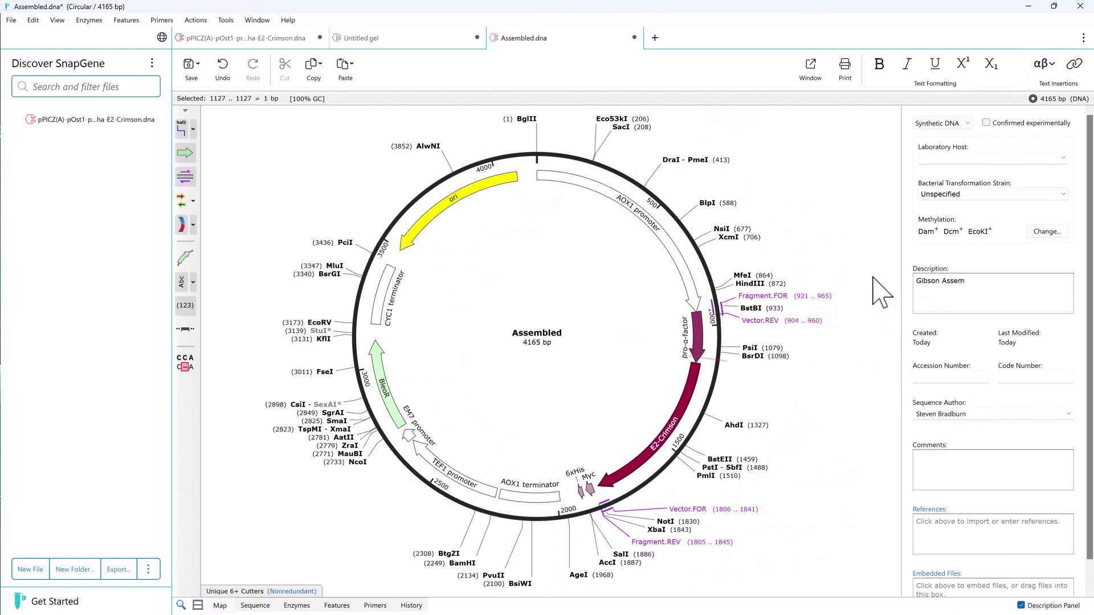